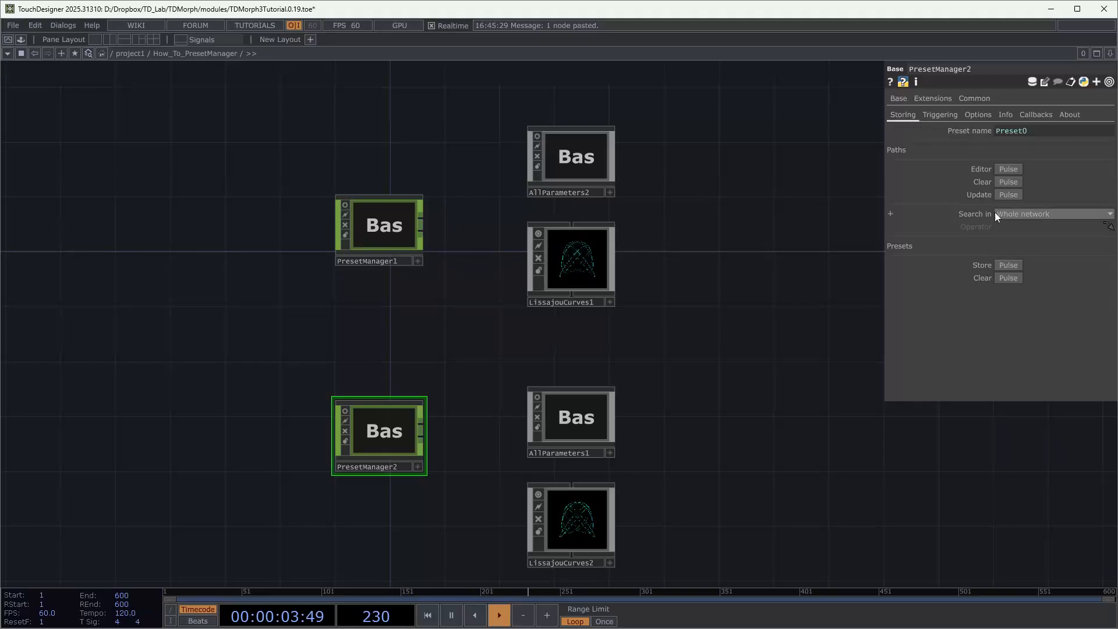
- Review the path search scope options of PresetManager2 and the tracking tag option of PresetManager1
{"action": "left_click", "coordinate": [1016, 215]}
{"action": "left_click", "coordinate": [1029, 215]}
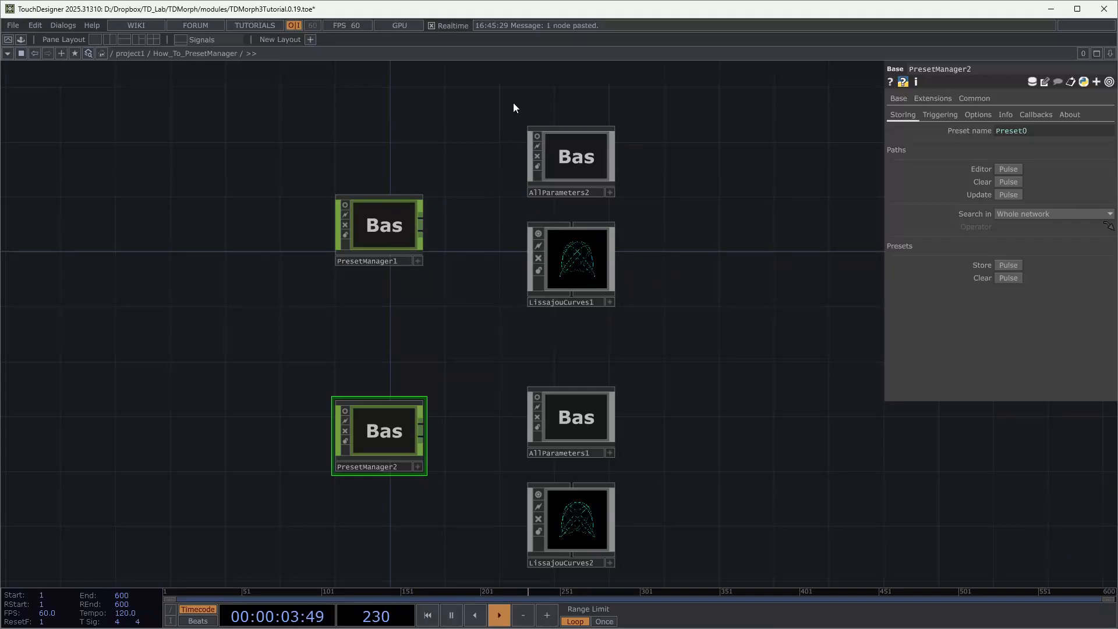
{"action": "left_click_drag", "start_coordinate": [505, 103], "coordinate": [418, 244]}
{"action": "left_click", "coordinate": [397, 241]}
{"action": "left_click", "coordinate": [986, 115]}
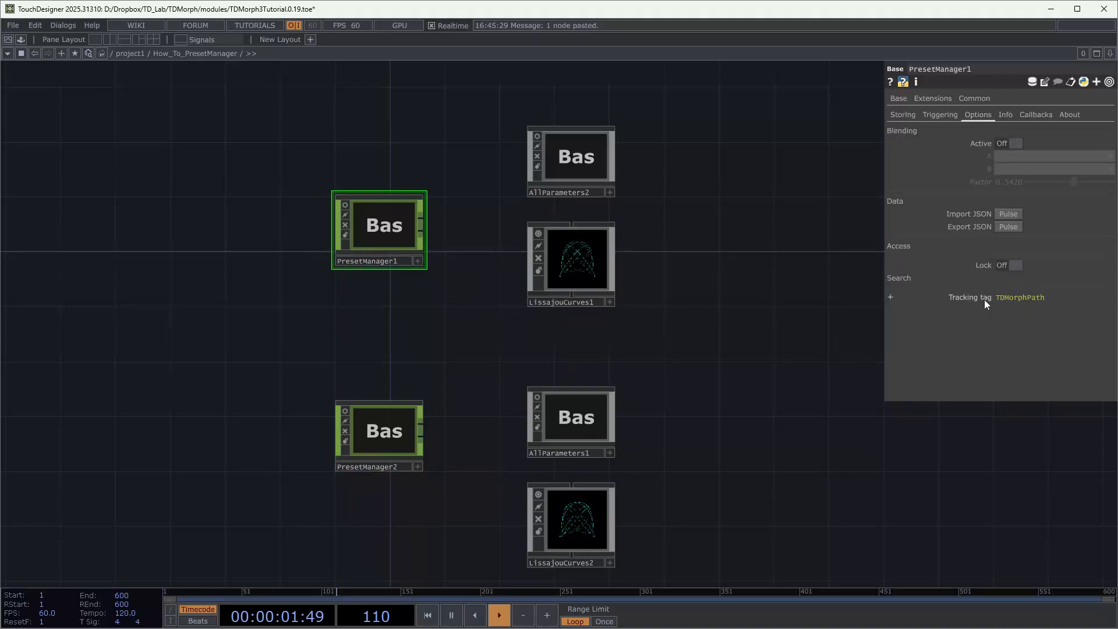
- Unlock PresetManager2's read-only tracking tag, set it to MyNewTag, and make the parameter read-only again
{"action": "left_click", "coordinate": [404, 429]}
{"action": "left_click", "coordinate": [977, 115]}
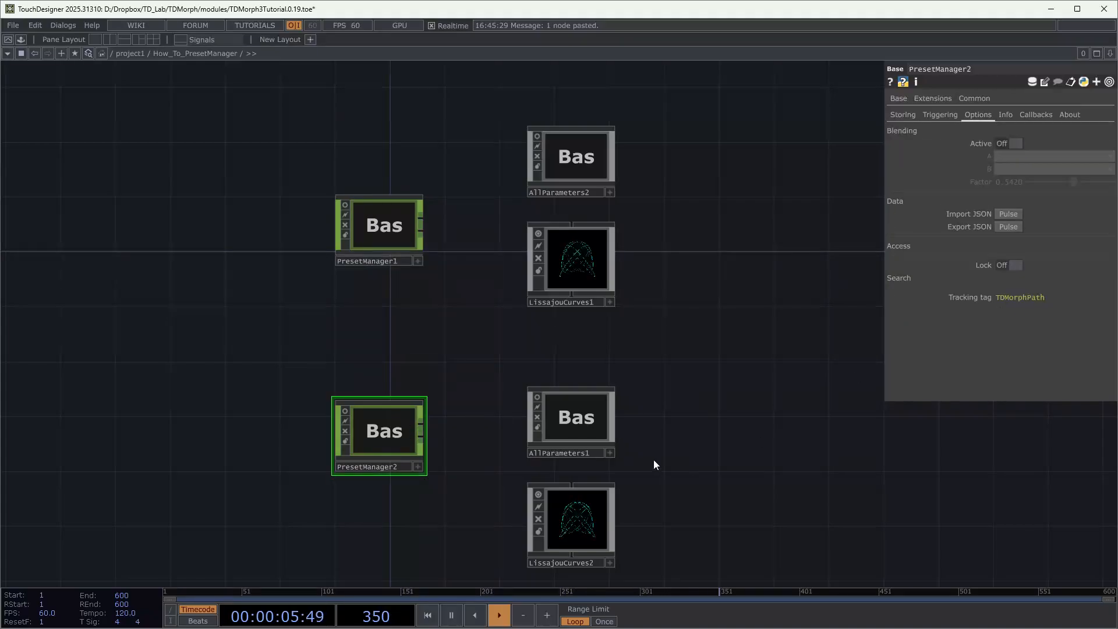
{"action": "left_click_drag", "start_coordinate": [715, 420], "coordinate": [729, 389]}
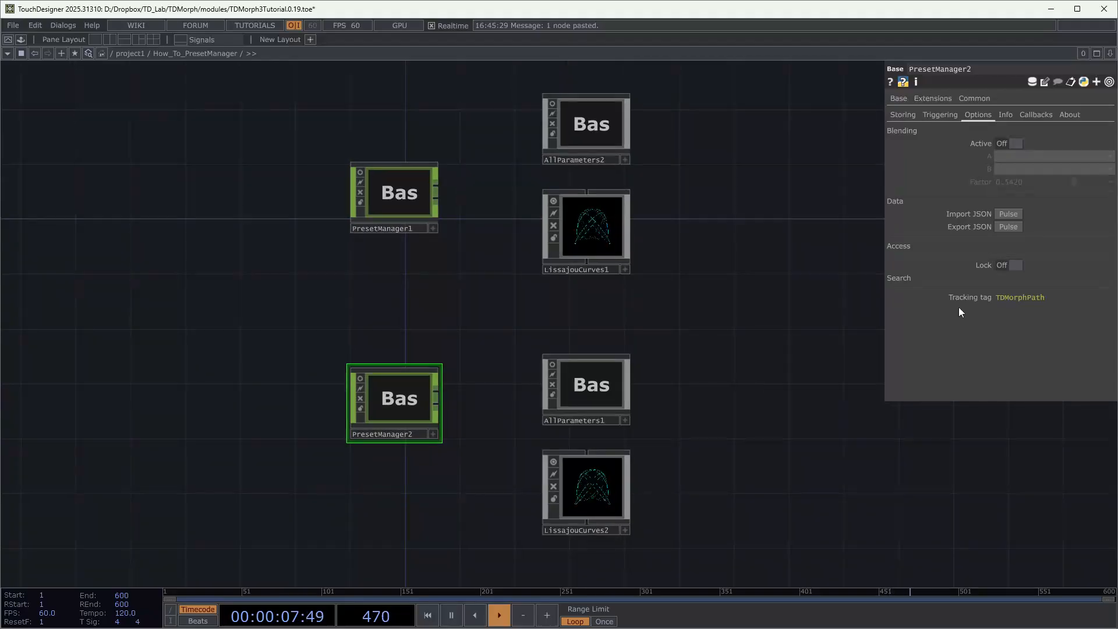
{"action": "right_click", "coordinate": [970, 296]}
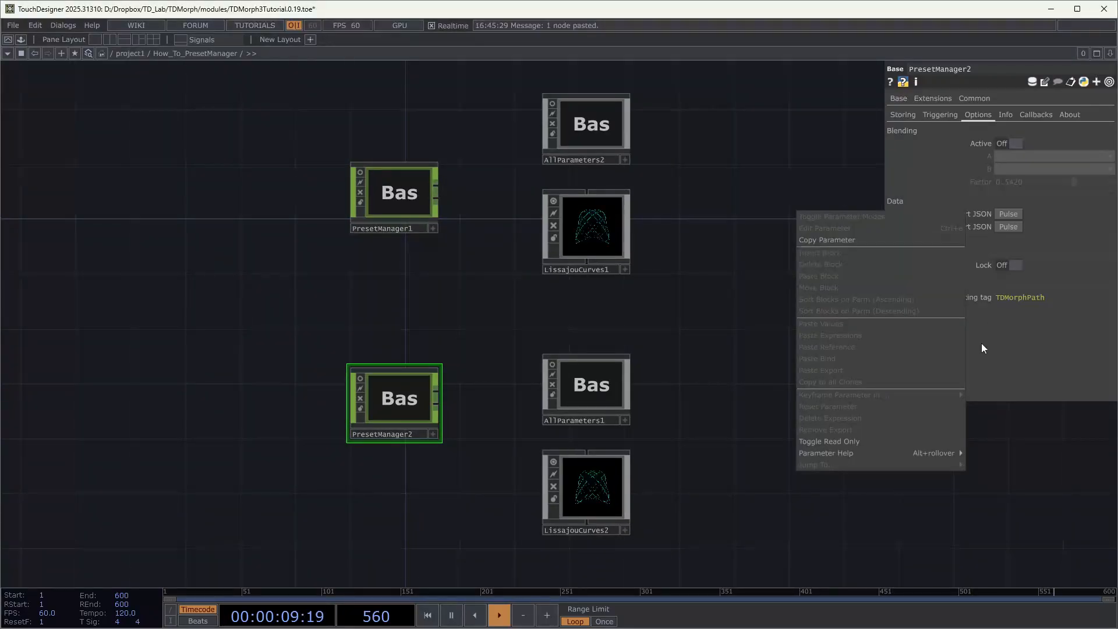
{"action": "left_click", "coordinate": [847, 441]}
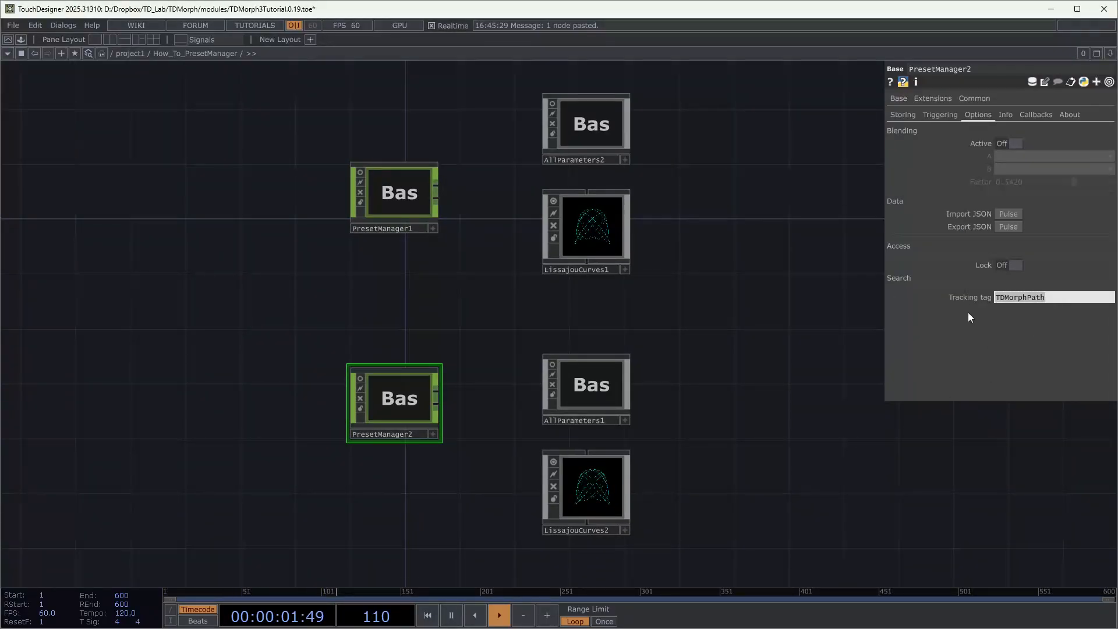
{"action": "type", "text": "MyNewTag"}
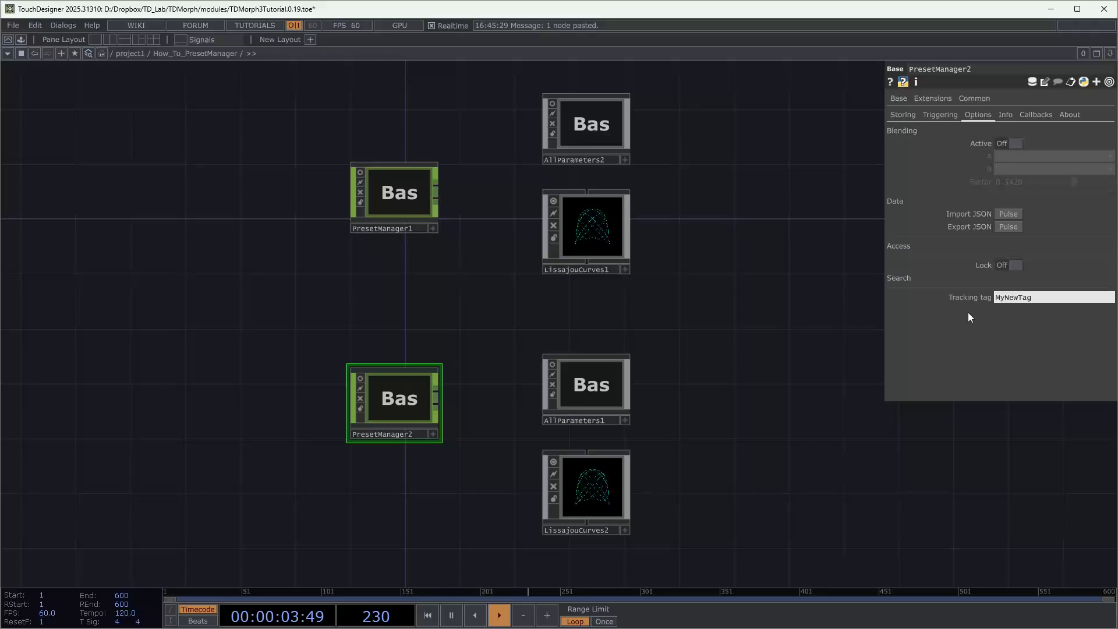
{"action": "right_click", "coordinate": [968, 301]}
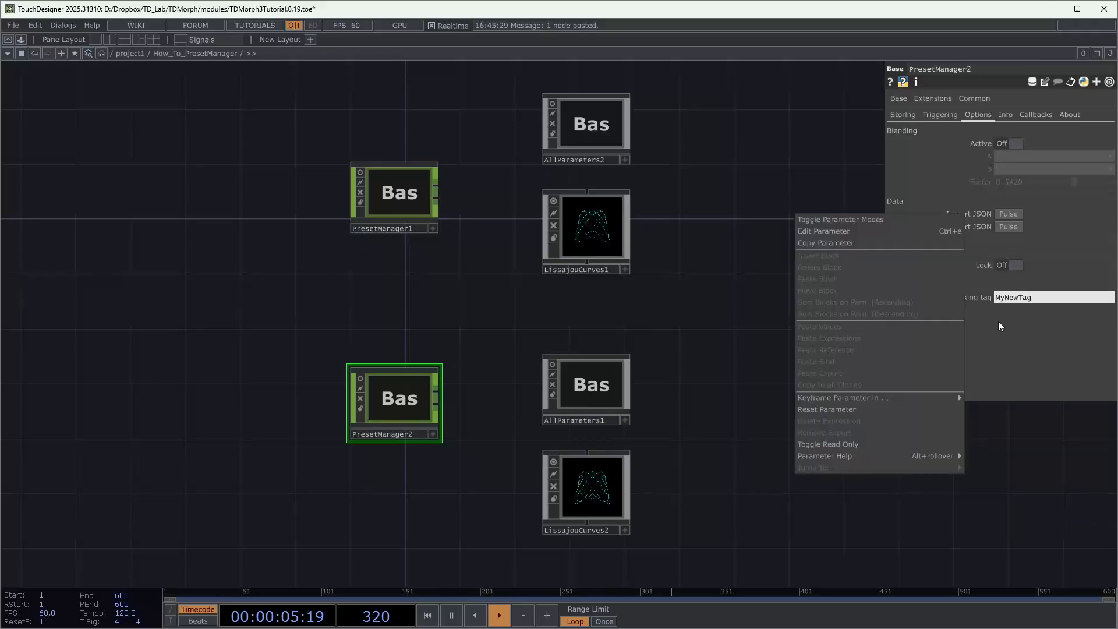
{"action": "left_click", "coordinate": [885, 443]}
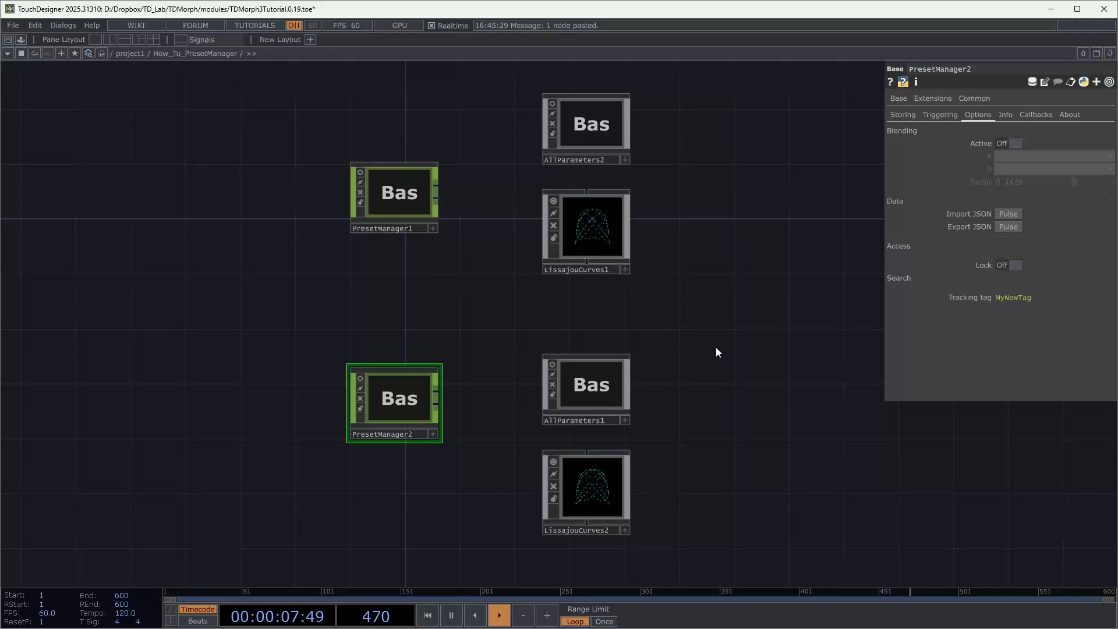
- Add AllParameters2 and LissajouCurves1 to PresetManager1's paths editor and close the editor
{"action": "left_click_drag", "start_coordinate": [702, 324], "coordinate": [681, 339]}
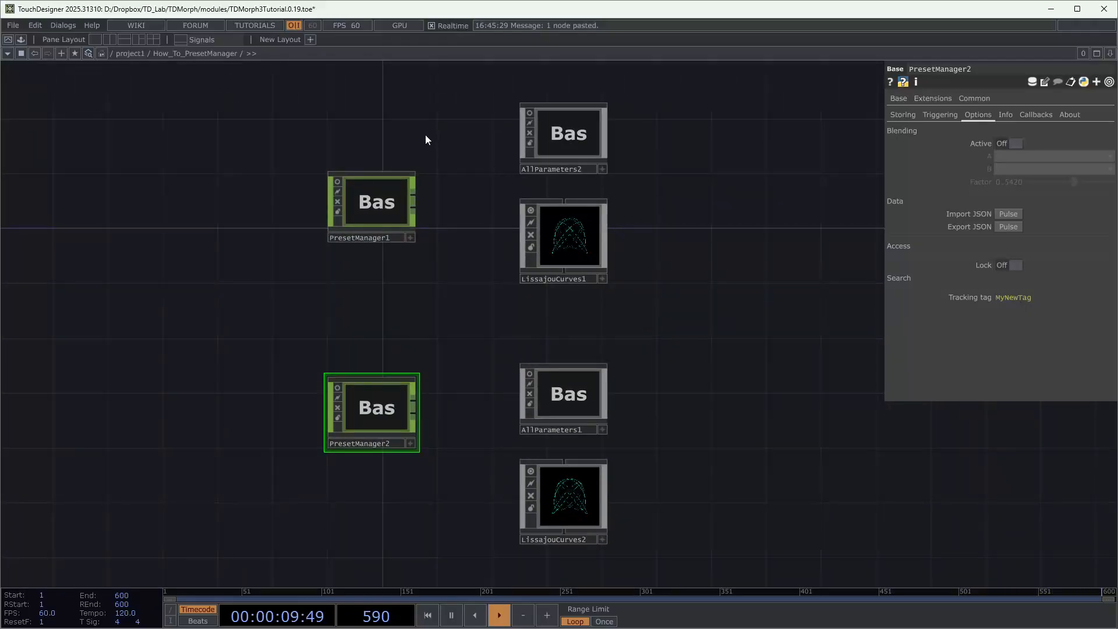
{"action": "left_click", "coordinate": [397, 238]}
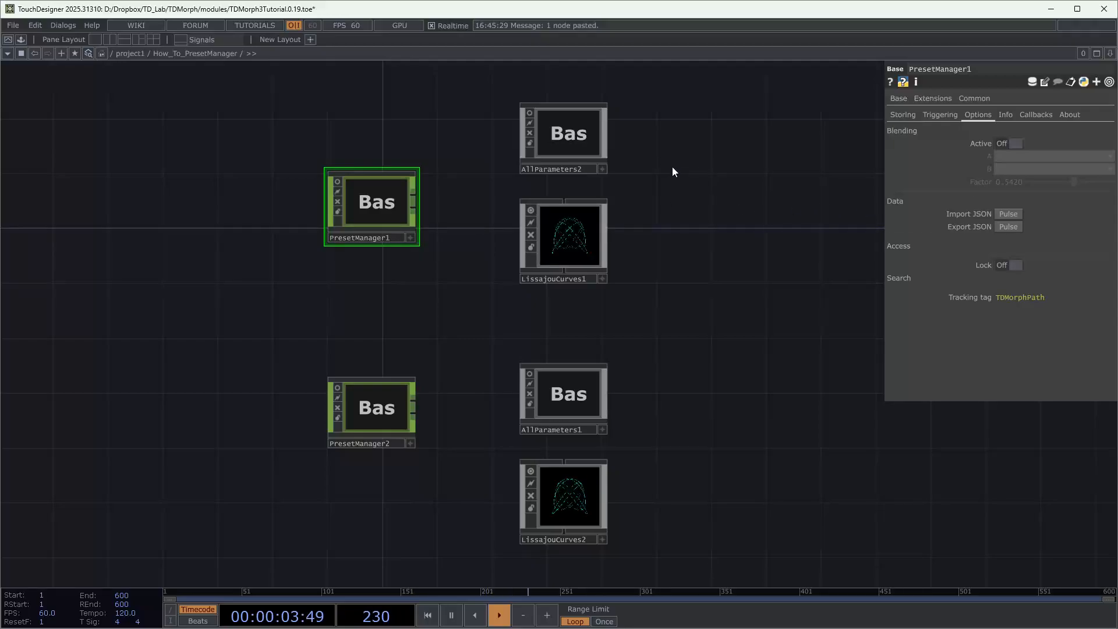
{"action": "left_click", "coordinate": [903, 114]}
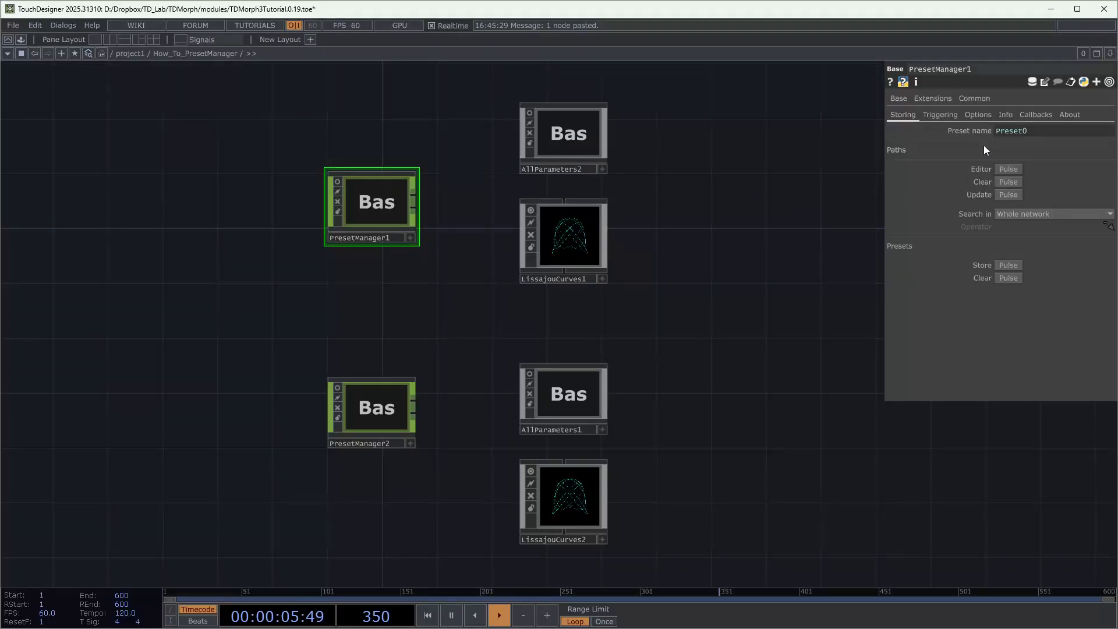
{"action": "left_click", "coordinate": [1009, 168]}
{"action": "left_click", "coordinate": [586, 145]}
{"action": "left_click_drag", "start_coordinate": [569, 261], "coordinate": [251, 221]}
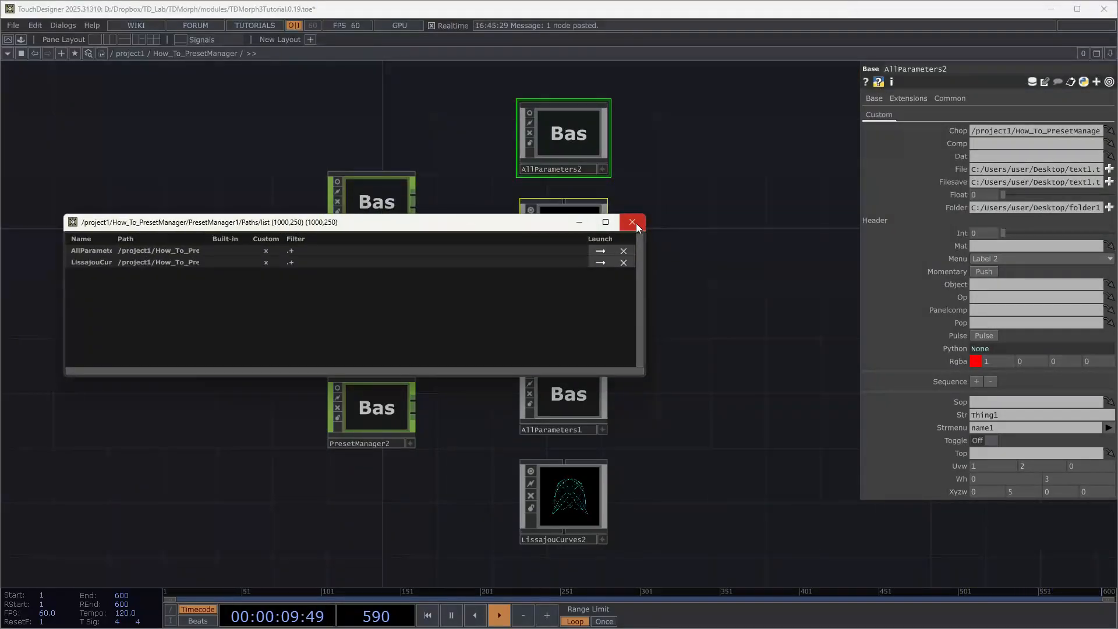
{"action": "left_click", "coordinate": [636, 224]}
- Add AllParameters1 and LissajouCurves2 to PresetManager2's paths editor and close the editor
{"action": "left_click_drag", "start_coordinate": [659, 322], "coordinate": [691, 270]}
{"action": "left_click", "coordinate": [400, 360]}
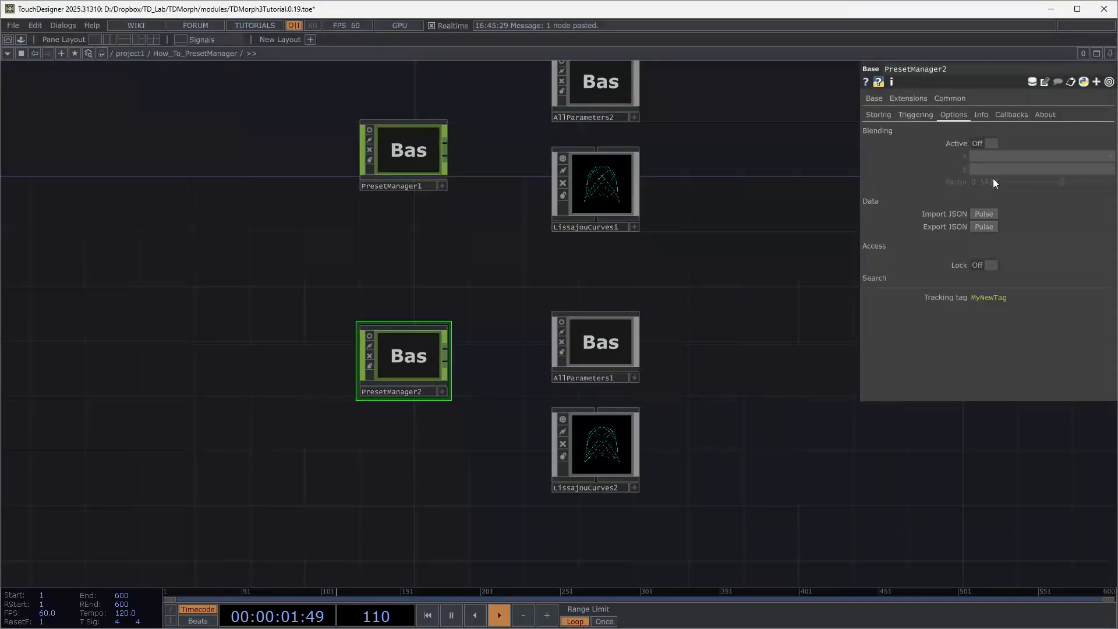
{"action": "left_click", "coordinate": [907, 117]}
{"action": "left_click", "coordinate": [989, 148]}
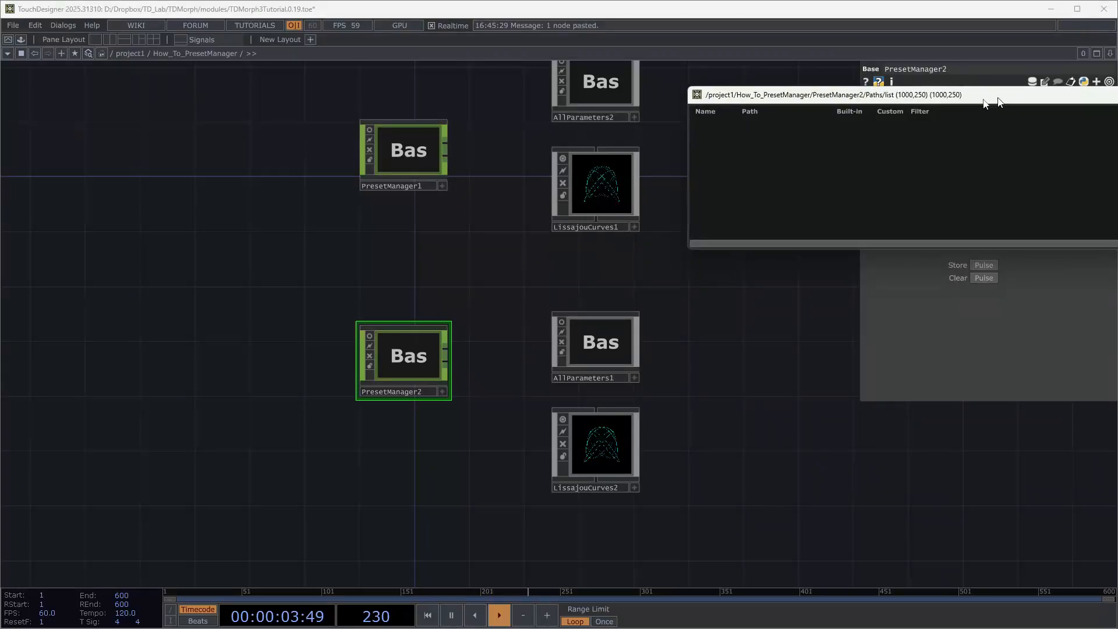
{"action": "left_click_drag", "start_coordinate": [984, 95], "coordinate": [615, 130]}
{"action": "left_click_drag", "start_coordinate": [650, 298], "coordinate": [645, 219]}
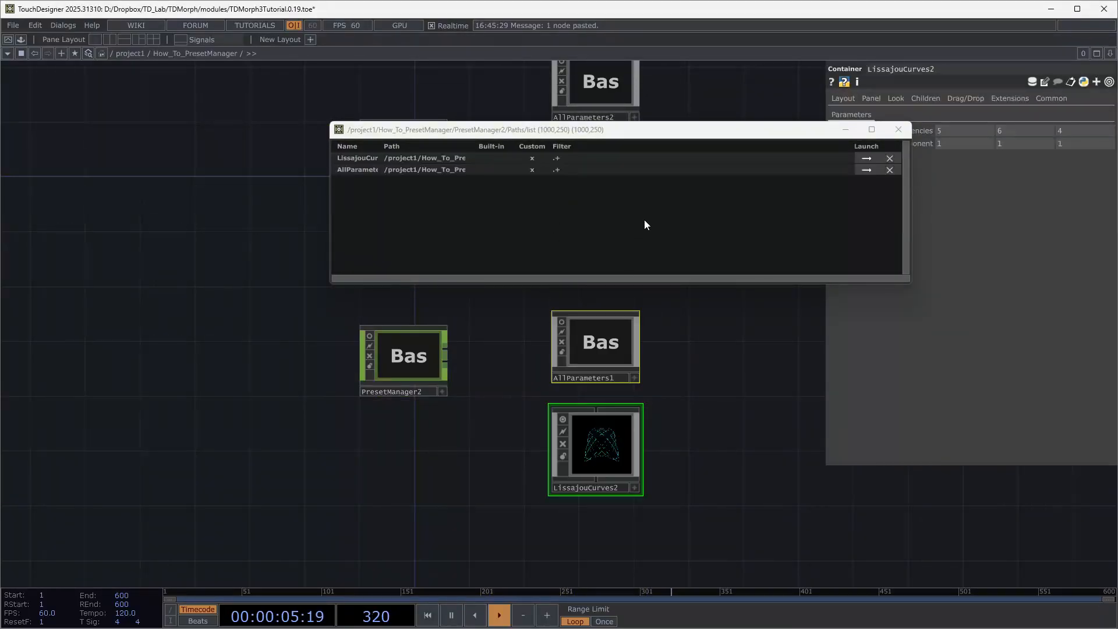
{"action": "left_click", "coordinate": [897, 130]}
- Inspect the node settings of AllParameters1, LissajouCurves2, AllParameters2 and LissajouCurves1
{"action": "left_click_drag", "start_coordinate": [734, 188], "coordinate": [720, 239]}
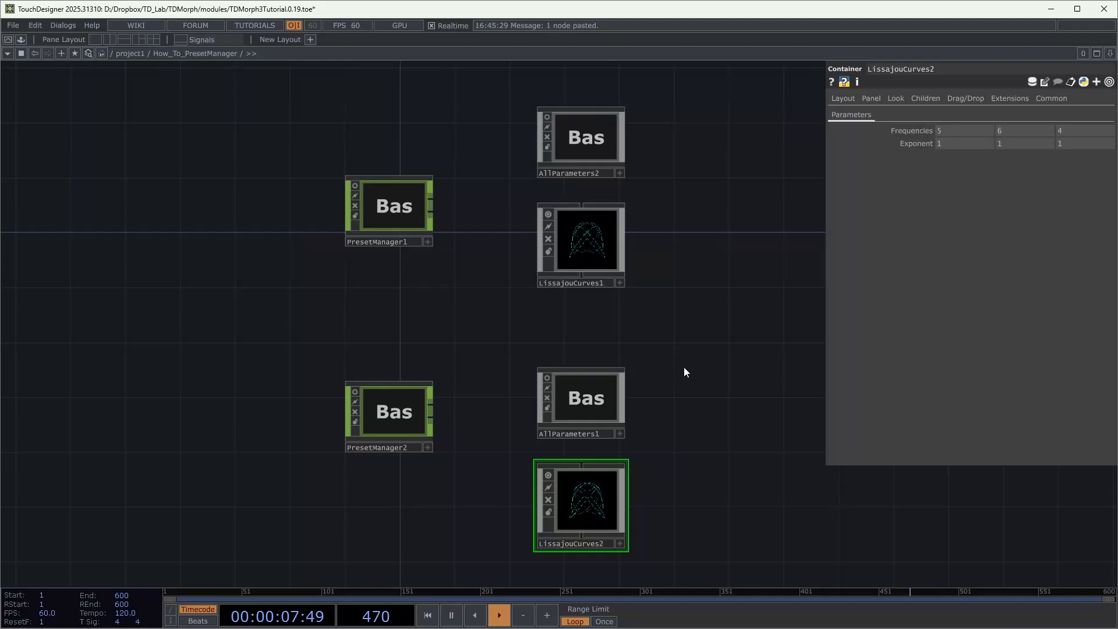
{"action": "left_click", "coordinate": [586, 396]}
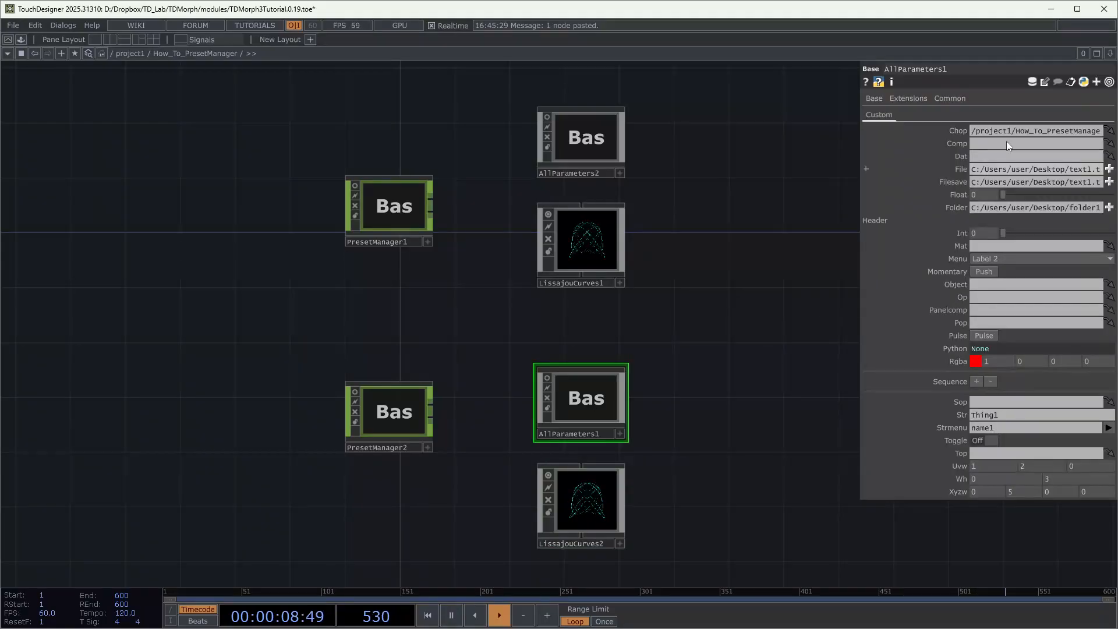
{"action": "left_click", "coordinate": [1045, 83]}
{"action": "left_click", "coordinate": [1046, 82]}
{"action": "left_click", "coordinate": [596, 486]}
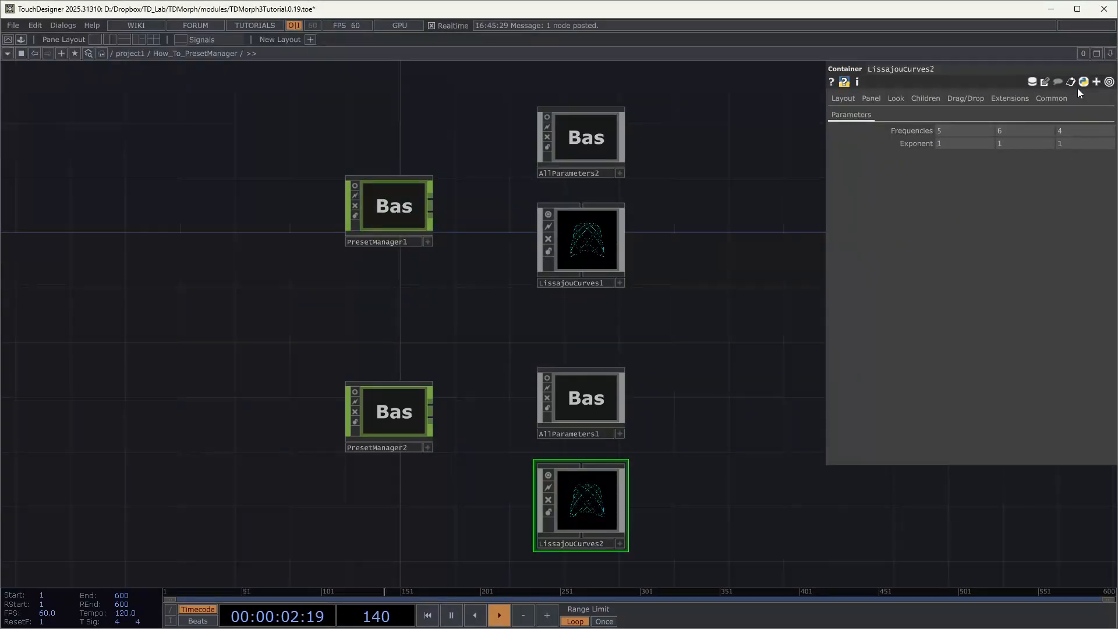
{"action": "left_click", "coordinate": [601, 150]}
{"action": "left_click", "coordinate": [1043, 81]}
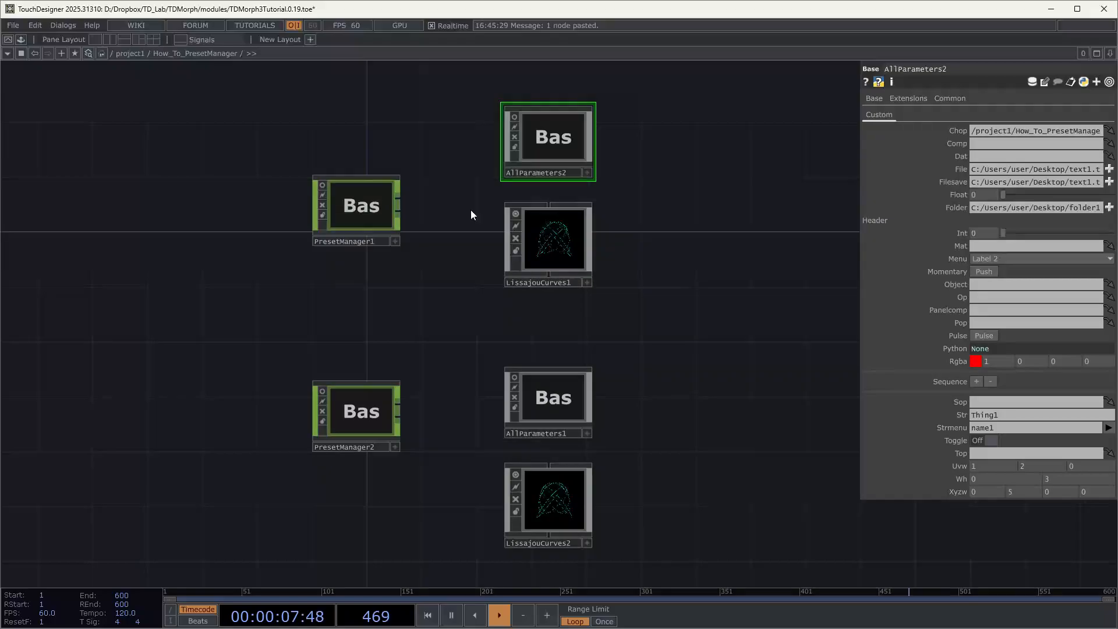
{"action": "left_click", "coordinate": [562, 242]}
- Store Preset0 in PresetManager1, change the frequencies of LissajouCurves1 and store the result as Preset1
{"action": "left_click", "coordinate": [350, 210]}
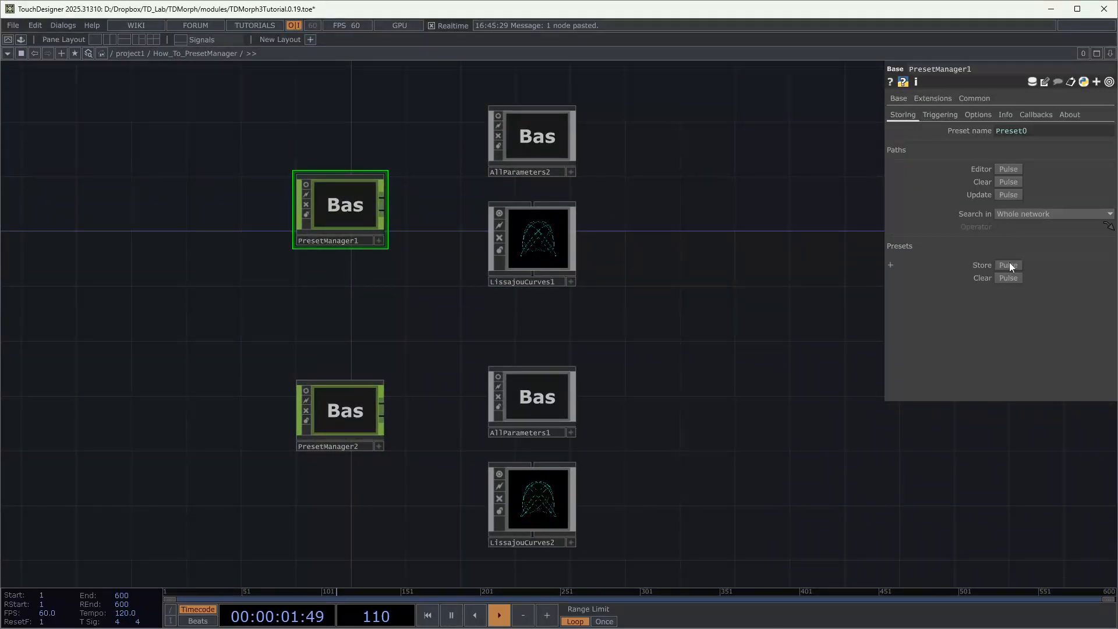
{"action": "left_click", "coordinate": [520, 215]}
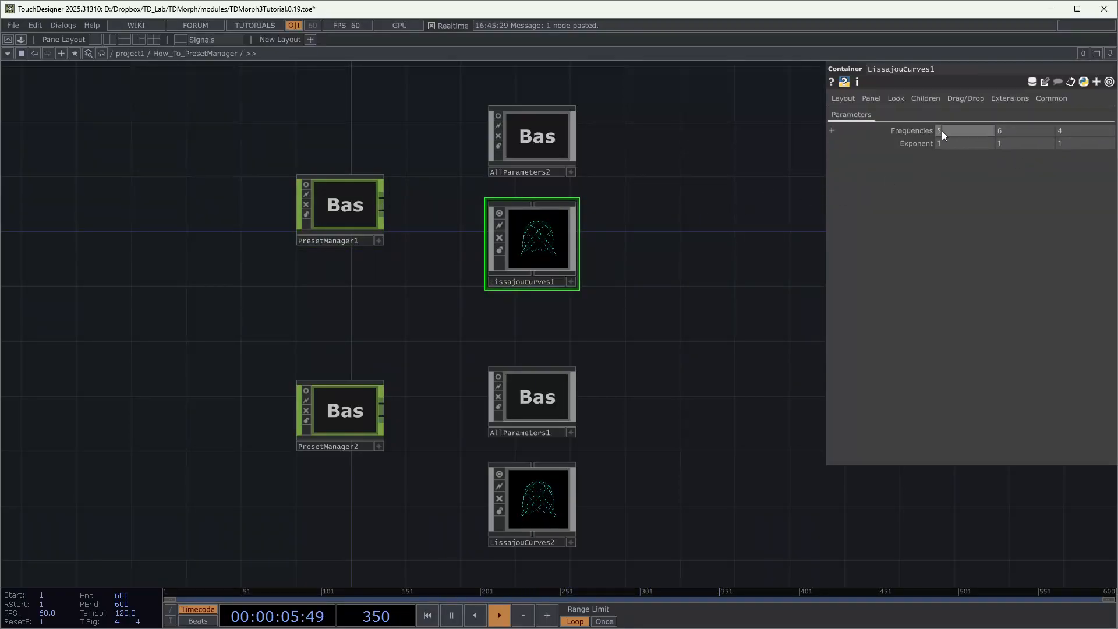
{"action": "left_click", "coordinate": [358, 207]}
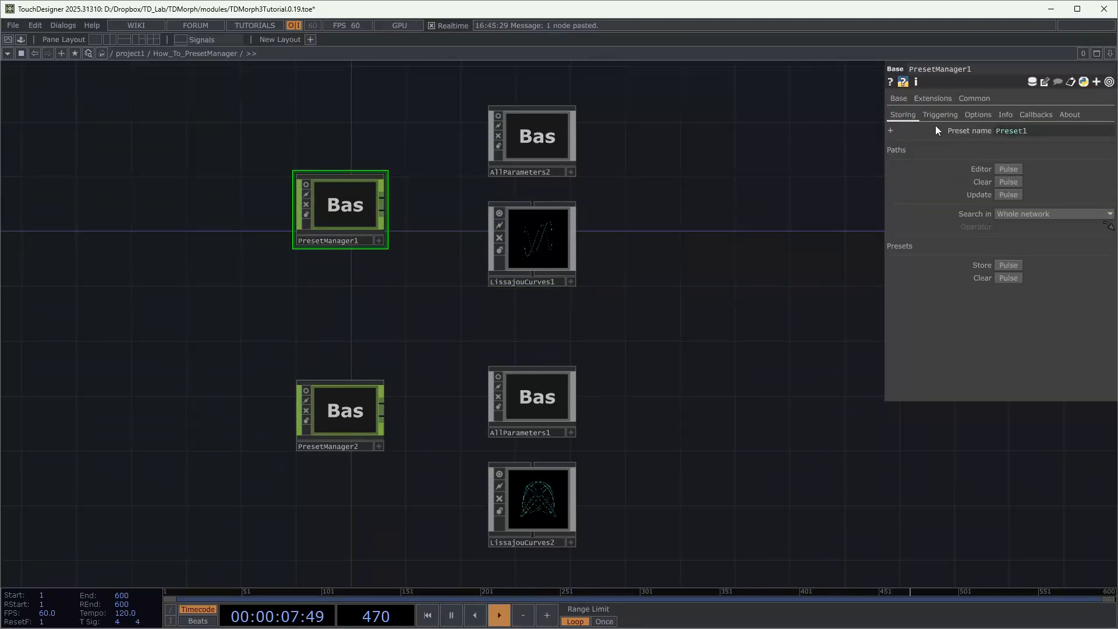
{"action": "left_click", "coordinate": [1009, 265]}
- Set the frequencies of LissajouCurves2 to 1, 4 and 12 and store them as a preset in PresetManager2
{"action": "left_click", "coordinate": [542, 486]}
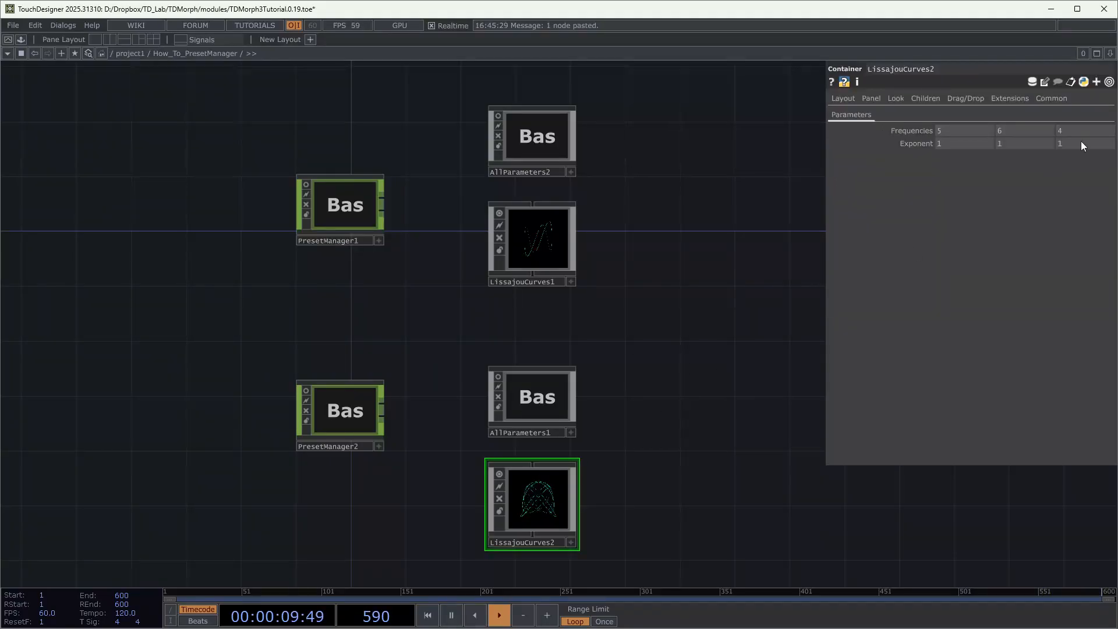
{"action": "left_click", "coordinate": [976, 128]}
{"action": "type", "text": "1"}
{"action": "left_click", "coordinate": [1026, 130]}
{"action": "type", "text": "4"}
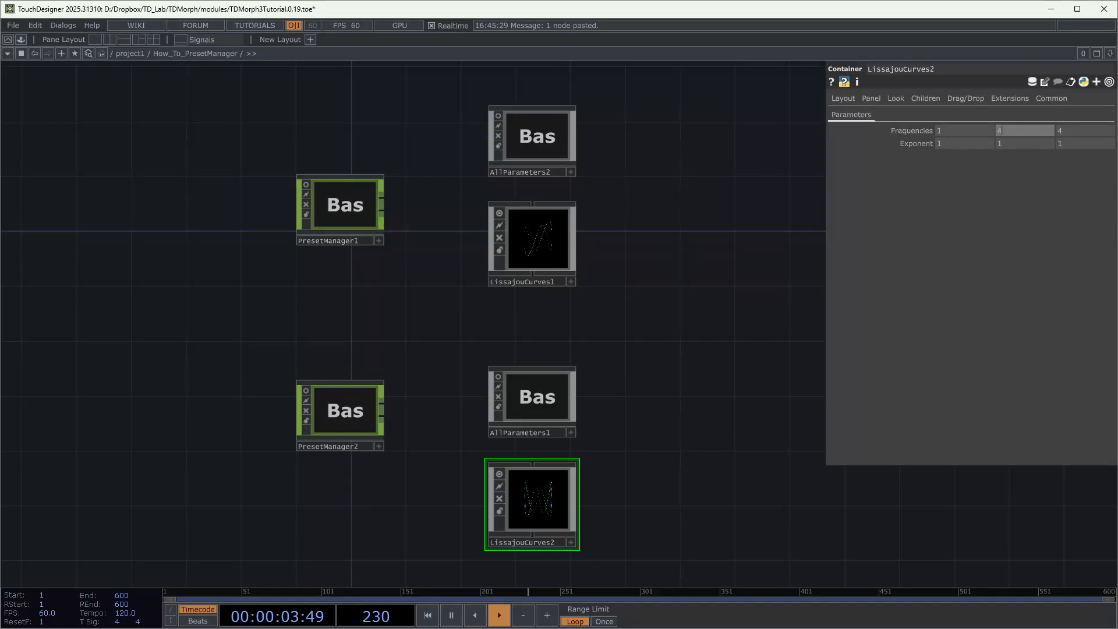
{"action": "key", "text": "Tab"}
{"action": "type", "text": "12"}
{"action": "key", "text": "Return"}
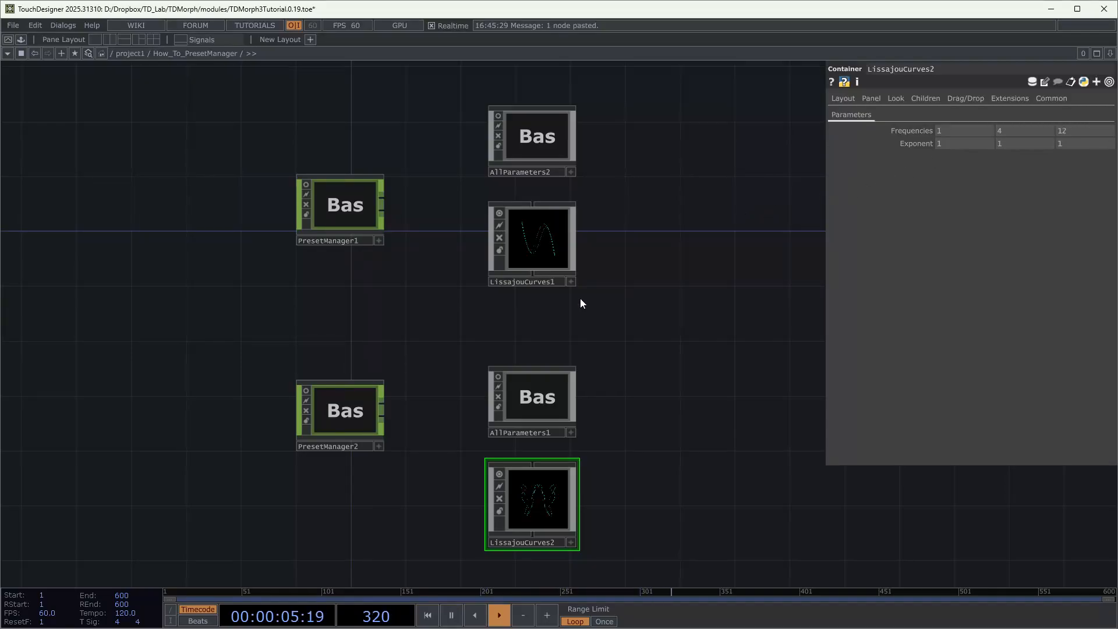
{"action": "left_click", "coordinate": [346, 409]}
{"action": "left_click_drag", "start_coordinate": [708, 312], "coordinate": [713, 290]}
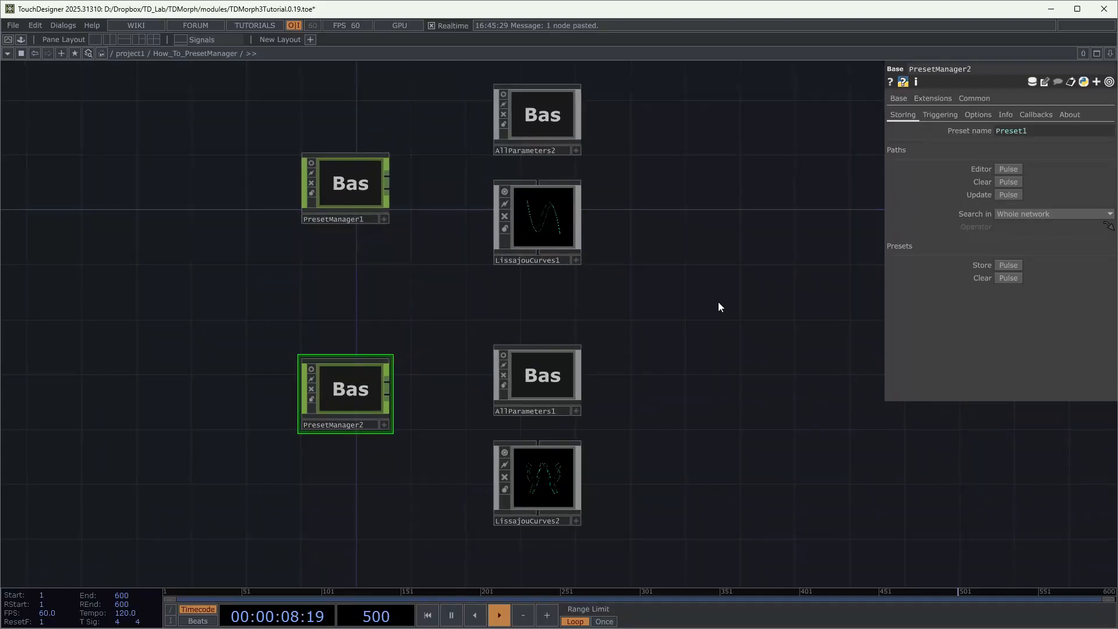
- Add a new Container COMP to the network beside AllParameters2 and LissajouCurves1
{"action": "left_click", "coordinate": [370, 169]}
{"action": "left_click_drag", "start_coordinate": [687, 68], "coordinate": [395, 342]}
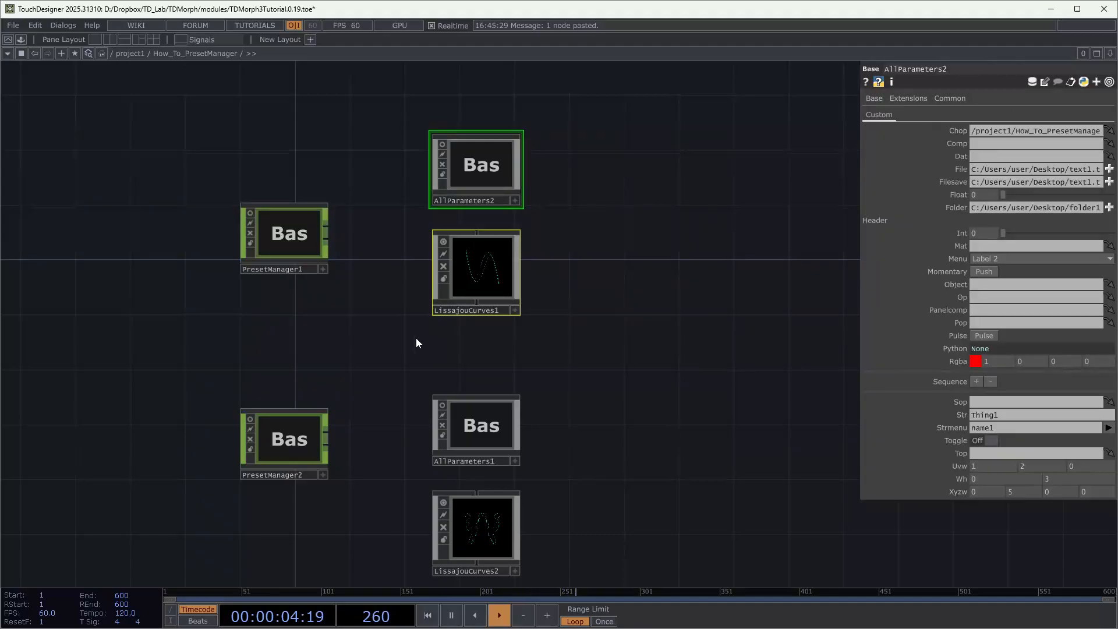
{"action": "double_click", "coordinate": [638, 266]}
{"action": "type", "text": "c"}
{"action": "left_click", "coordinate": [519, 154]}
{"action": "left_click", "coordinate": [656, 248]}
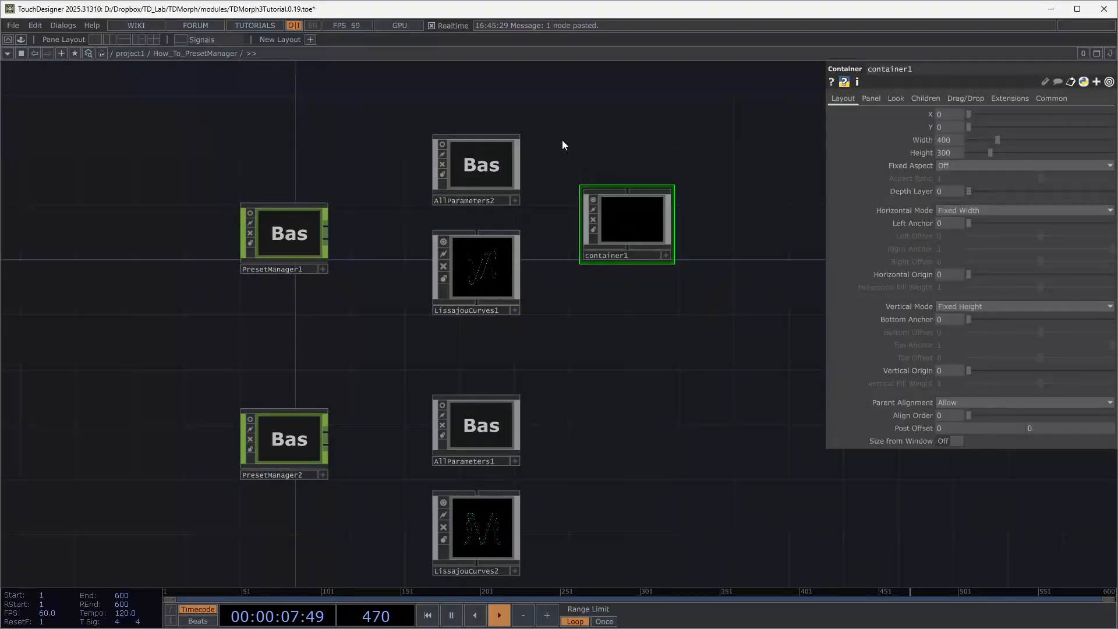
- Move AllParameters2 and LissajouCurves1 out of the main network into container1 and return to the parent network
{"action": "left_click_drag", "start_coordinate": [551, 105], "coordinate": [446, 317]}
{"action": "key", "text": "Delete"}
{"action": "left_click", "coordinate": [634, 220]}
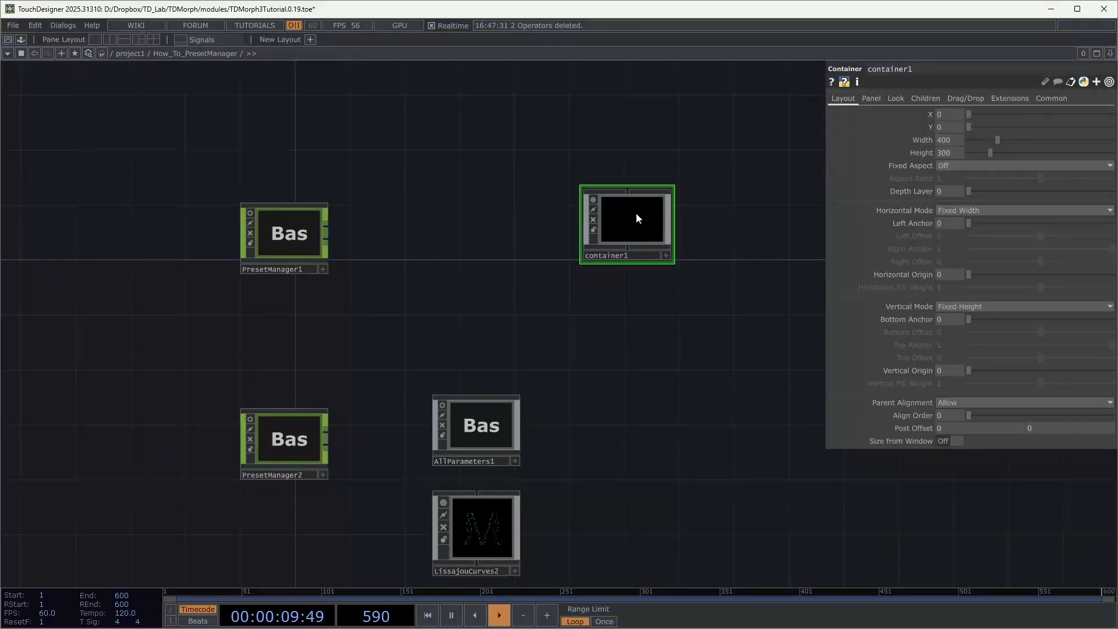
{"action": "key", "text": "i"}
{"action": "key", "text": "ctrl+v"}
{"action": "left_click", "coordinate": [695, 321]}
{"action": "key", "text": "u"}
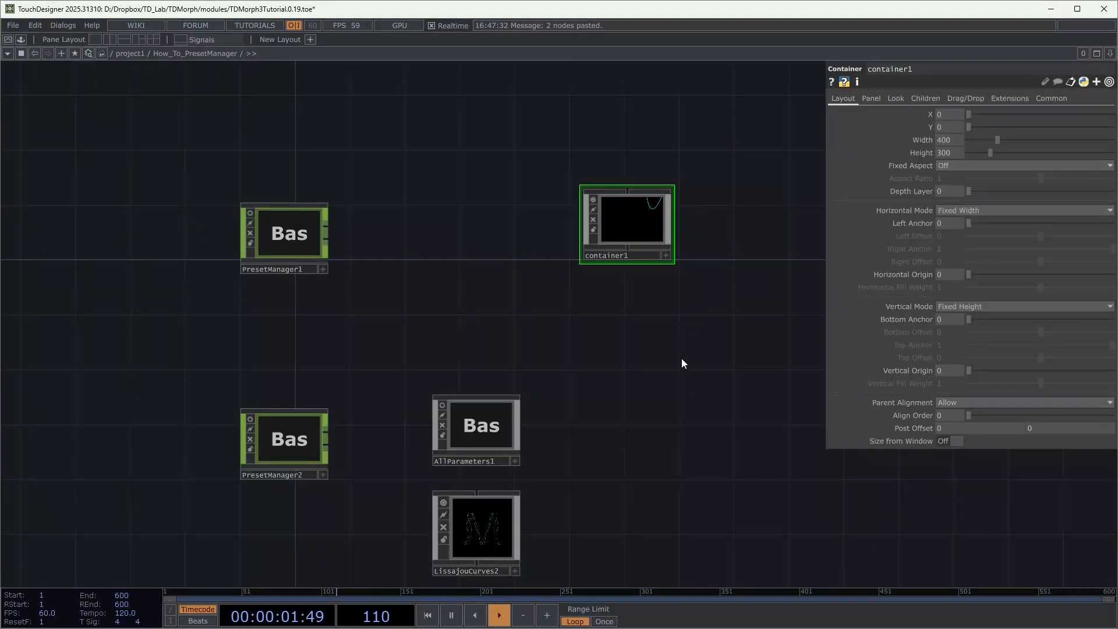
- Place container1 beside PresetManager1, above AllParameters1, and set its width and height to 1080
{"action": "left_click_drag", "start_coordinate": [682, 358], "coordinate": [664, 281]}
{"action": "left_click_drag", "start_coordinate": [611, 170], "coordinate": [455, 171]}
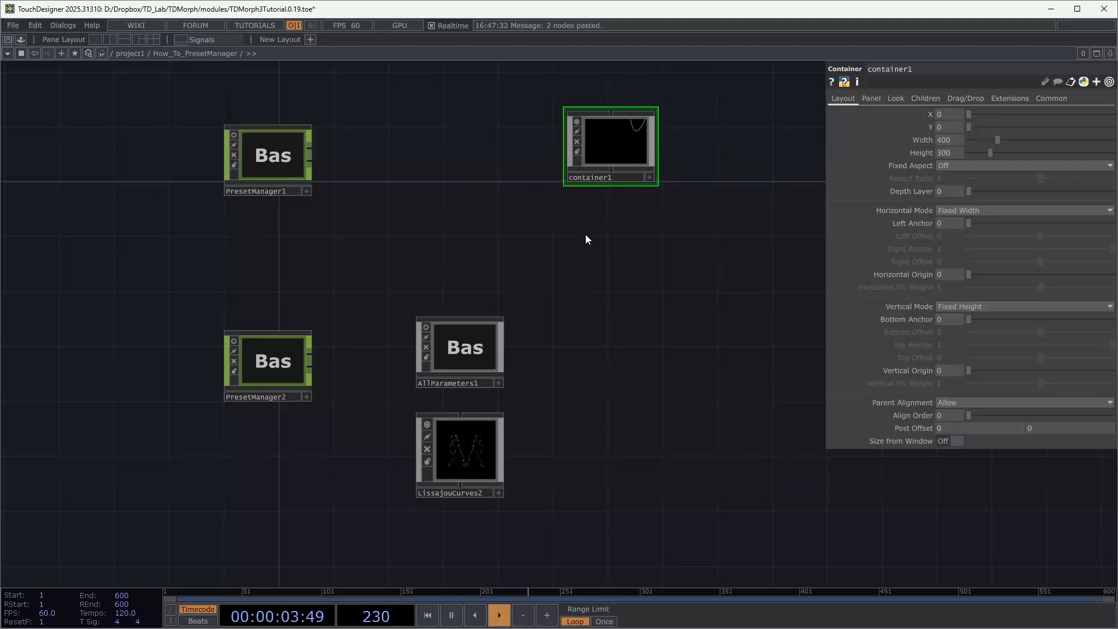
{"action": "left_click_drag", "start_coordinate": [611, 170], "coordinate": [457, 176]}
{"action": "left_click_drag", "start_coordinate": [617, 147], "coordinate": [507, 146]}
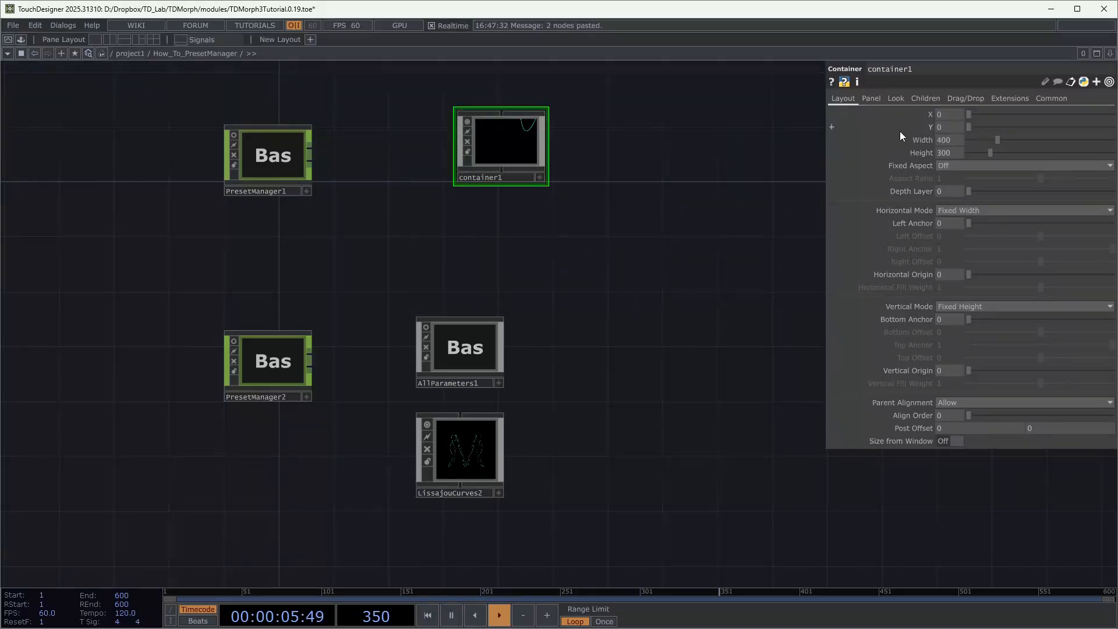
{"action": "left_click", "coordinate": [949, 141]}
{"action": "type", "text": "1080"}
{"action": "key", "text": "Tab"}
{"action": "type", "text": "1080"}
{"action": "key", "text": "Return"}
{"action": "left_click_drag", "start_coordinate": [516, 155], "coordinate": [475, 156]}
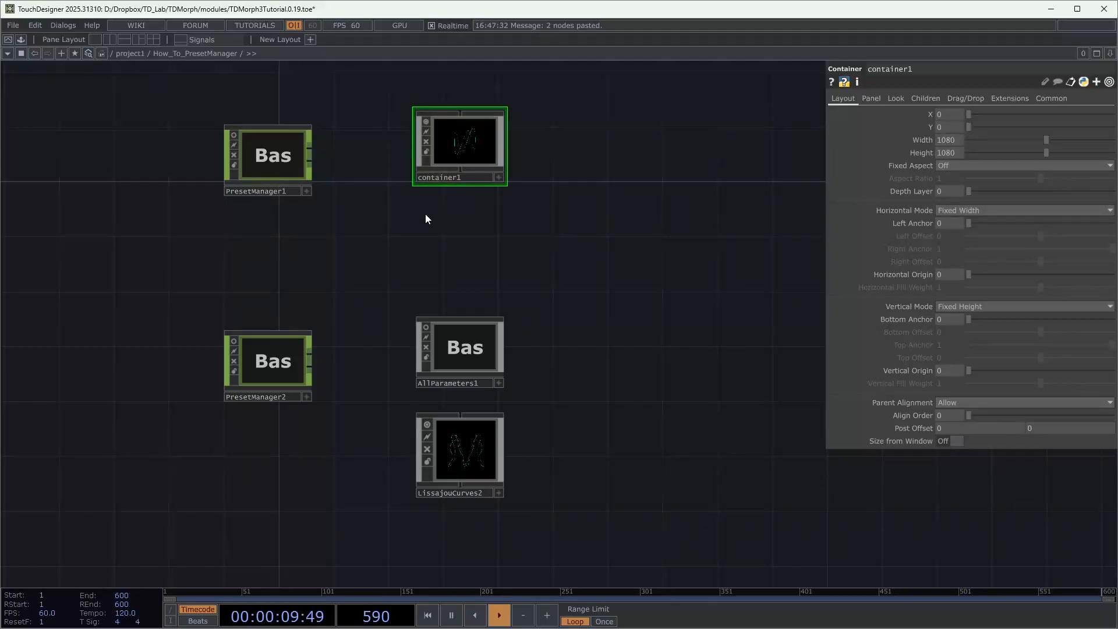
- Update the stored preset paths in PresetManager1 to account for the operators moved into container1
{"action": "left_click", "coordinate": [286, 181]}
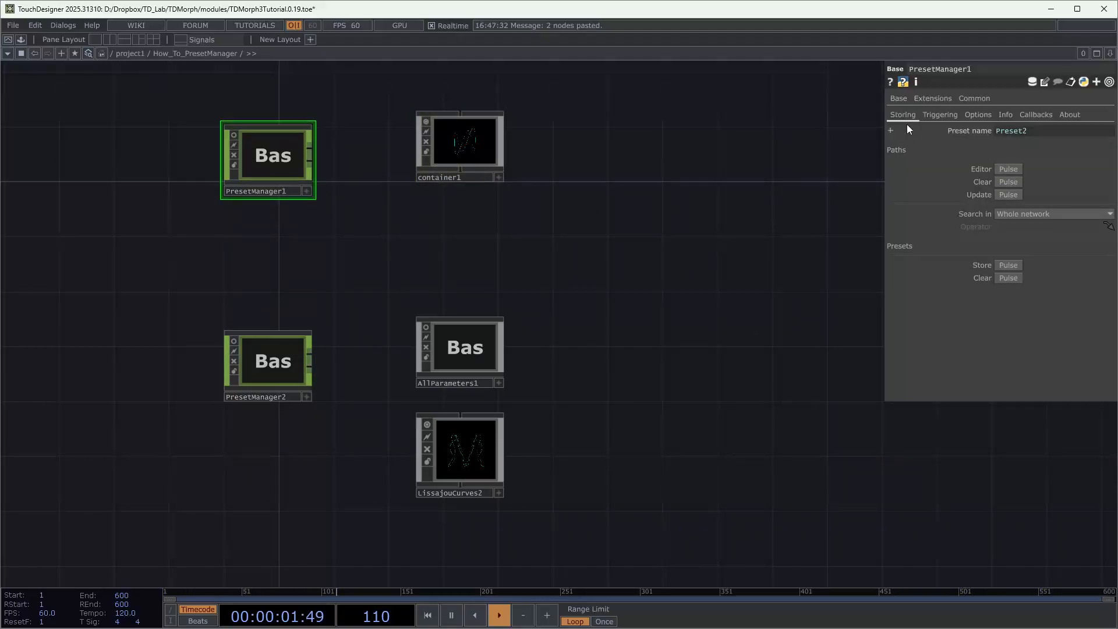
{"action": "left_click", "coordinate": [274, 362]}
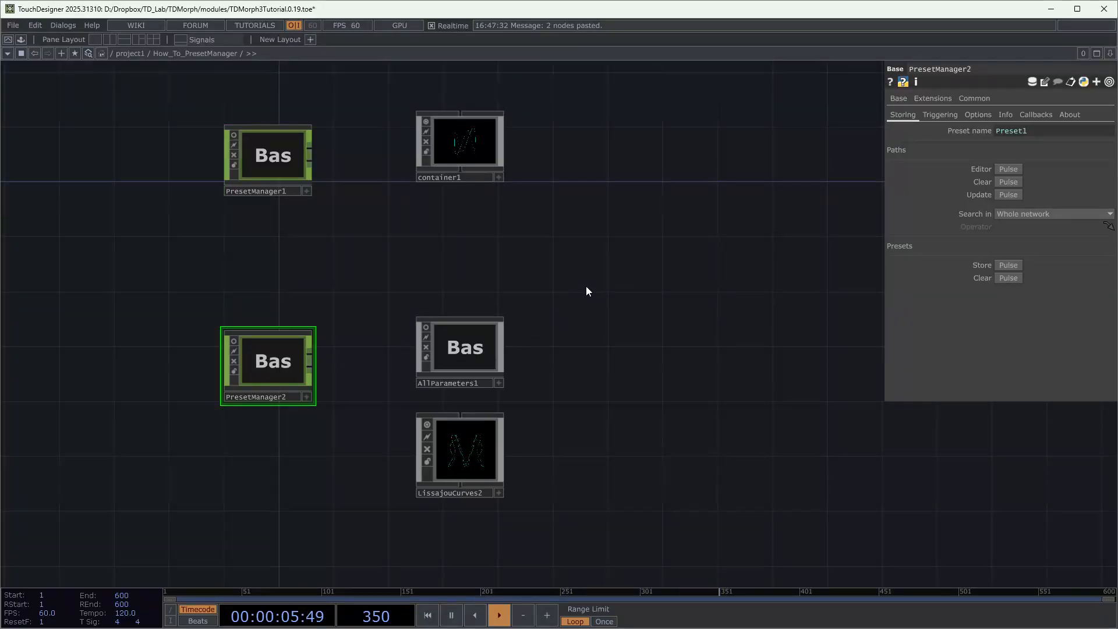
{"action": "left_click_drag", "start_coordinate": [451, 213], "coordinate": [524, 225]}
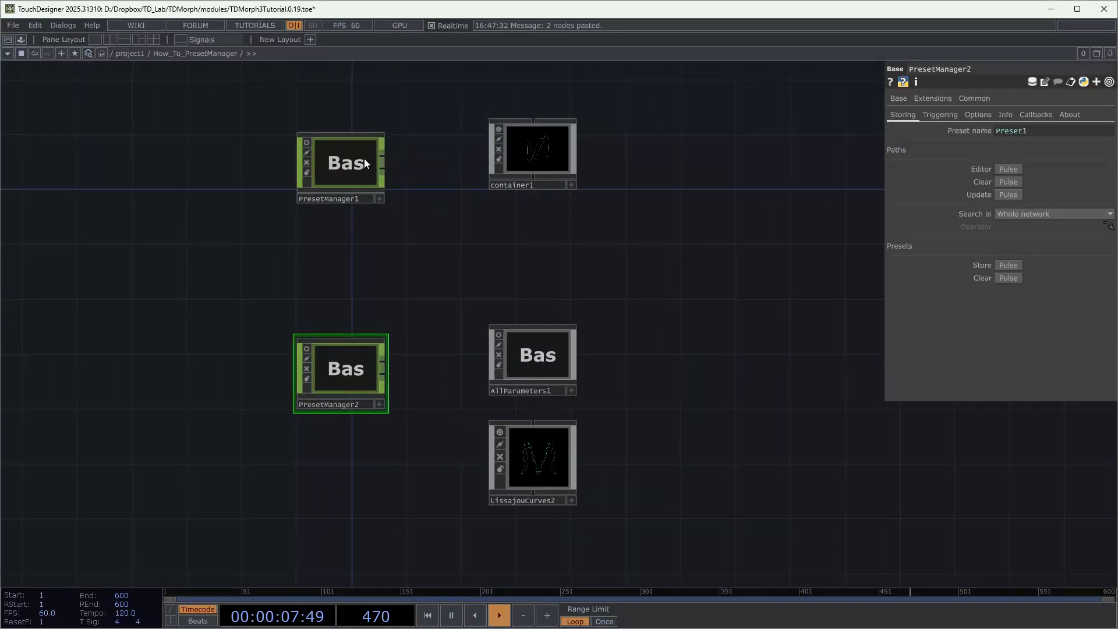
{"action": "left_click", "coordinate": [351, 169]}
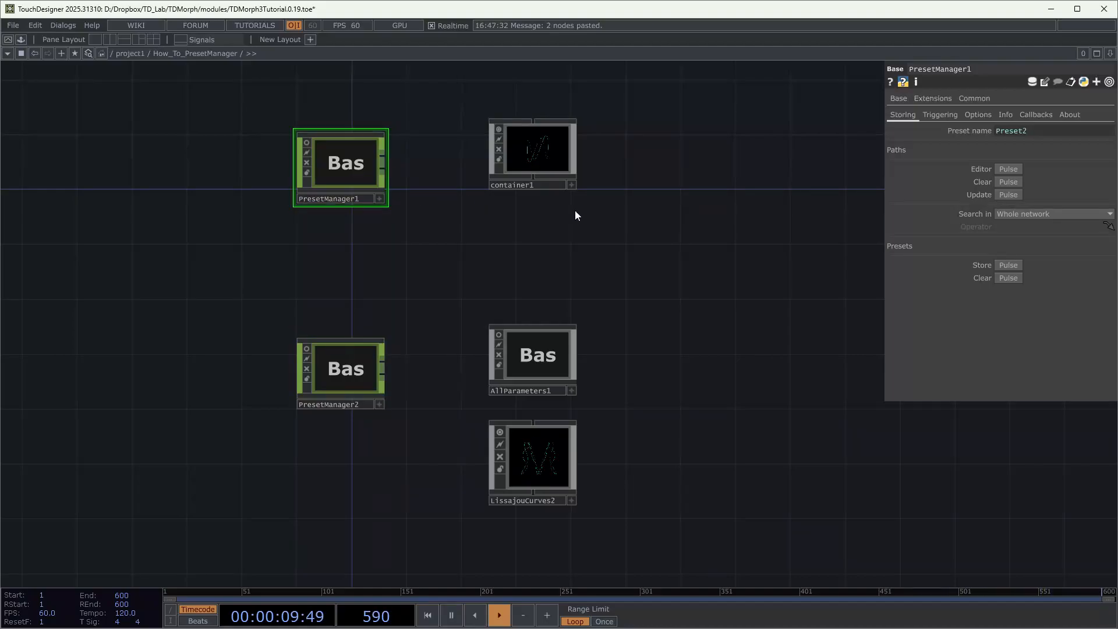
{"action": "left_click", "coordinate": [1009, 194]}
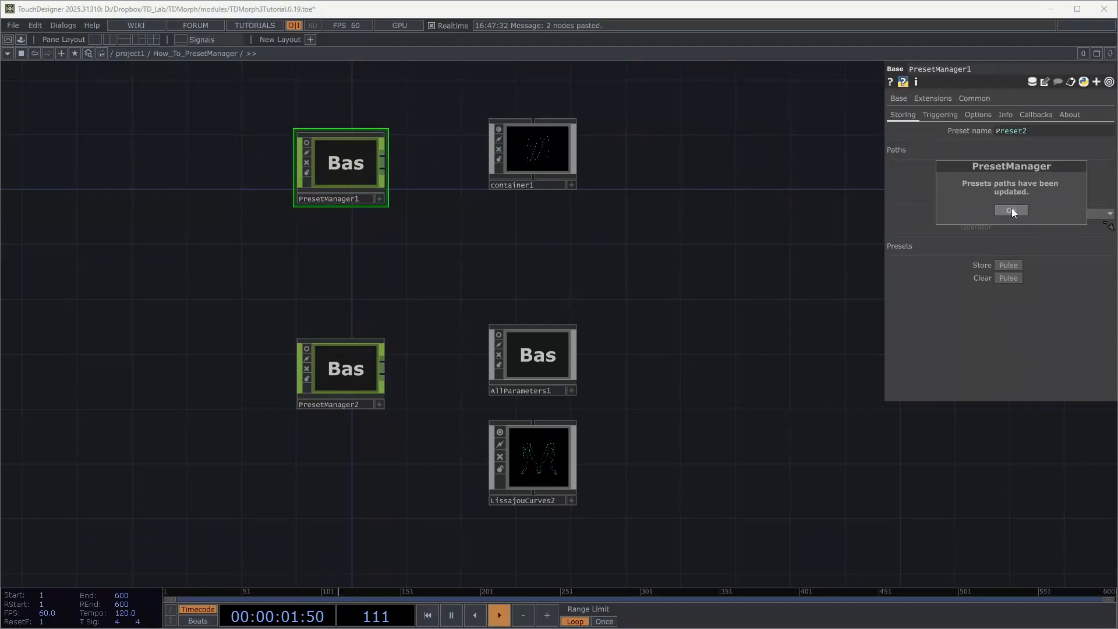
{"action": "left_click", "coordinate": [1012, 211]}
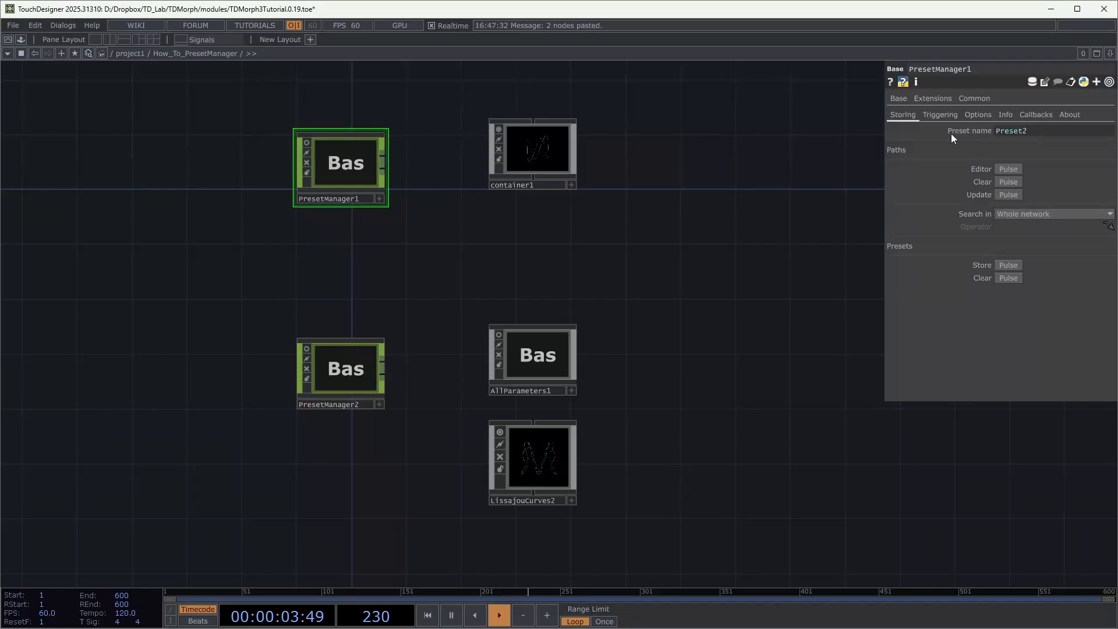
- Check the tracking tag of PresetManager1 and the target presets and storing settings of PresetManager2
{"action": "left_click", "coordinate": [981, 114]}
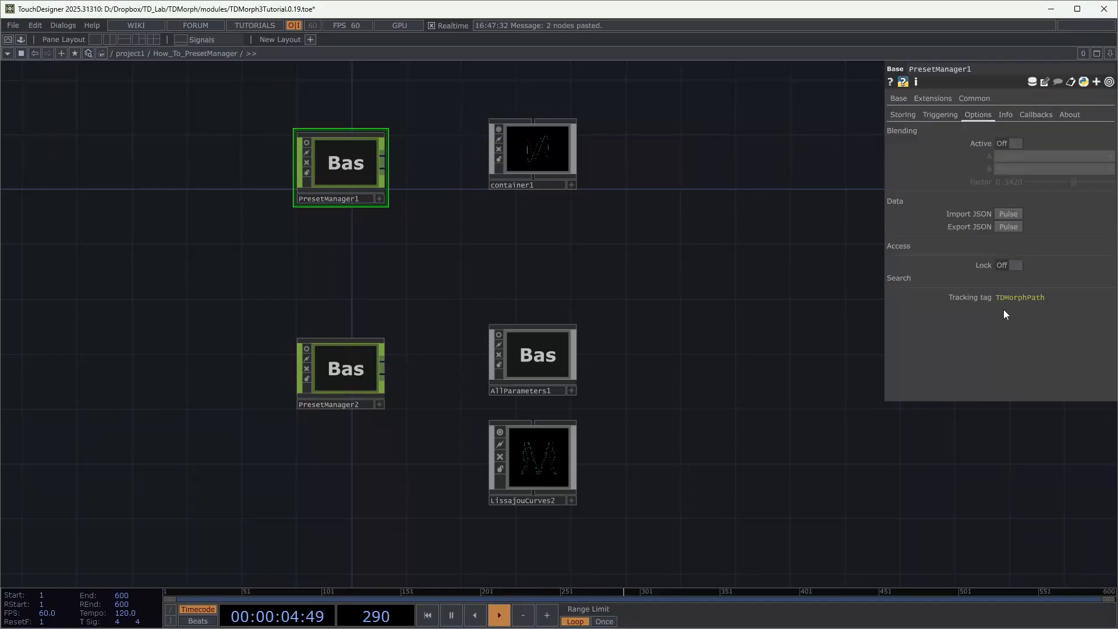
{"action": "left_click", "coordinate": [334, 383]}
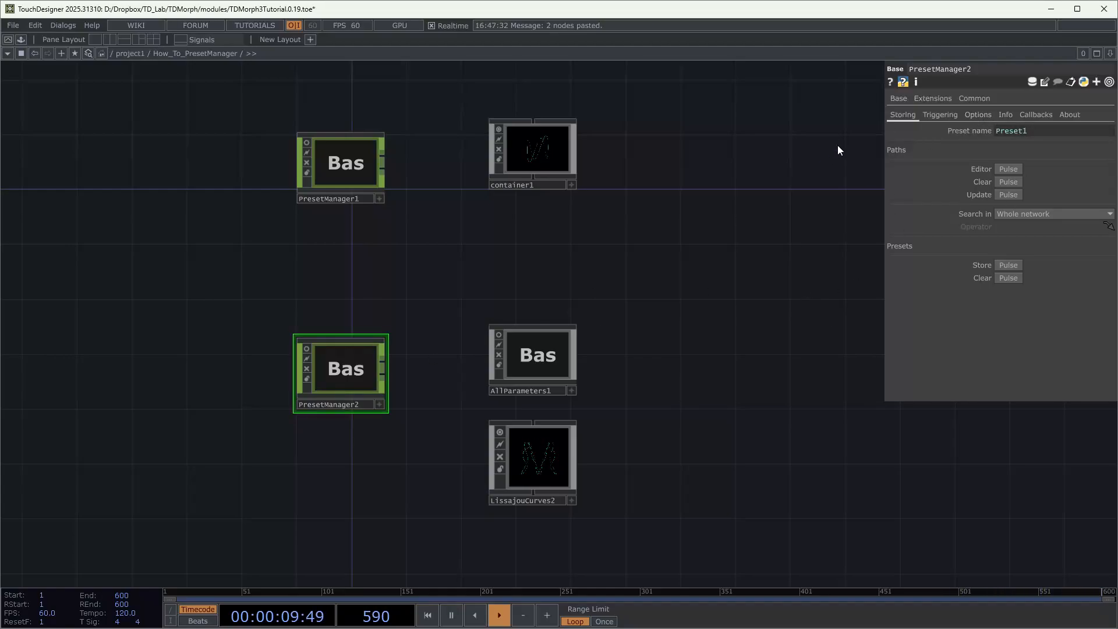
{"action": "left_click", "coordinate": [934, 115]}
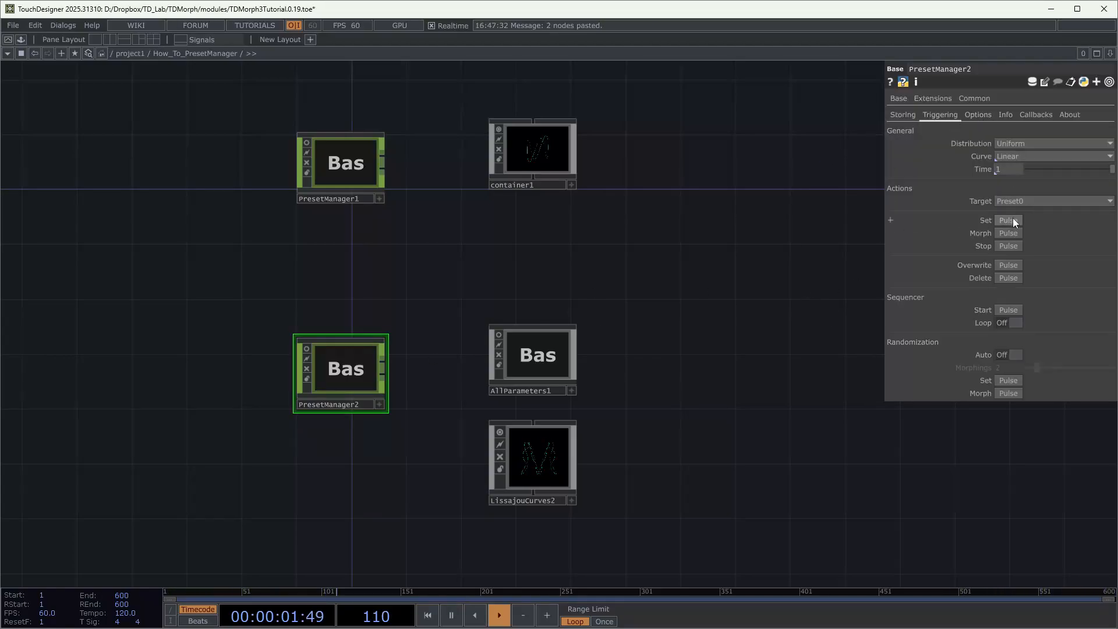
{"action": "left_click", "coordinate": [1024, 202]}
{"action": "left_click", "coordinate": [906, 114]}
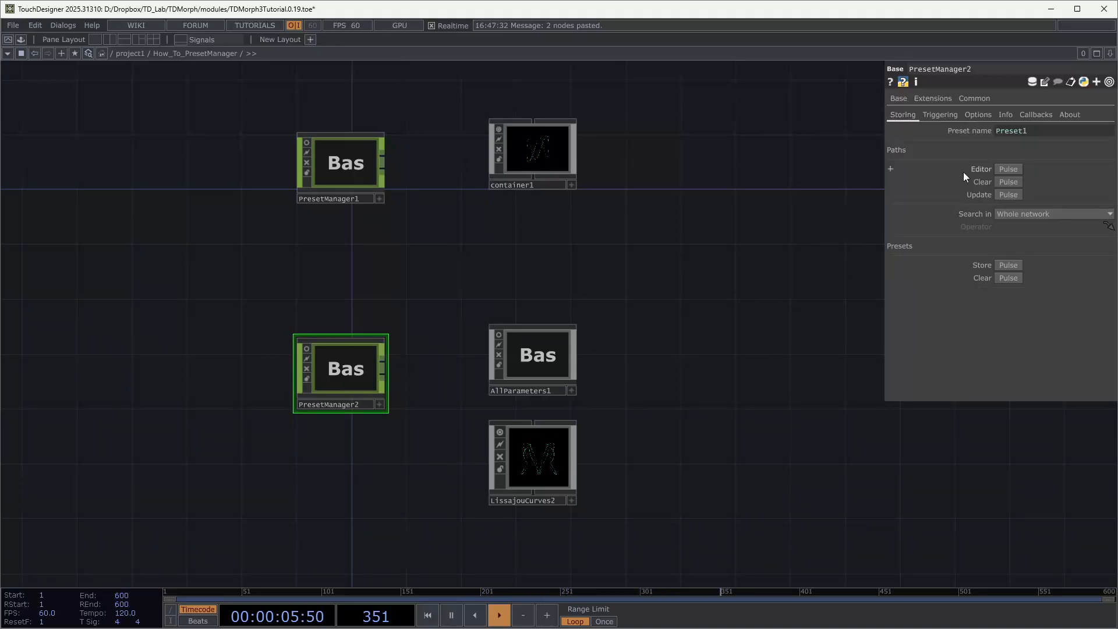
- Set the second frequency of LissajouCurves2 to 13 and store the state as Preset1 in PresetManager2
{"action": "left_click", "coordinate": [555, 449]}
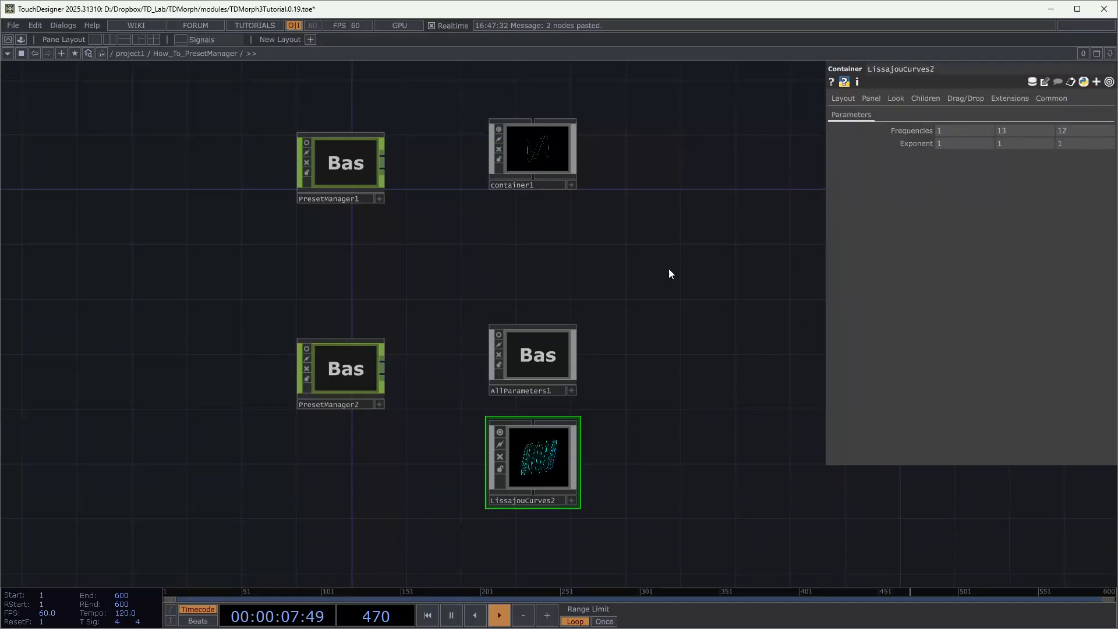
{"action": "left_click", "coordinate": [363, 396]}
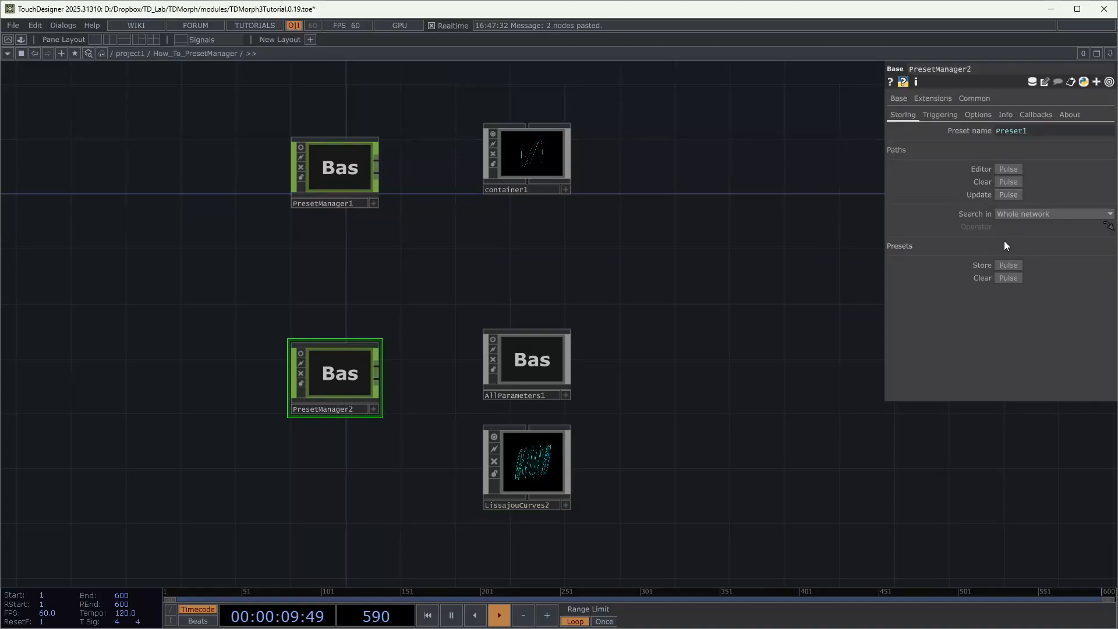
{"action": "left_click", "coordinate": [1008, 265]}
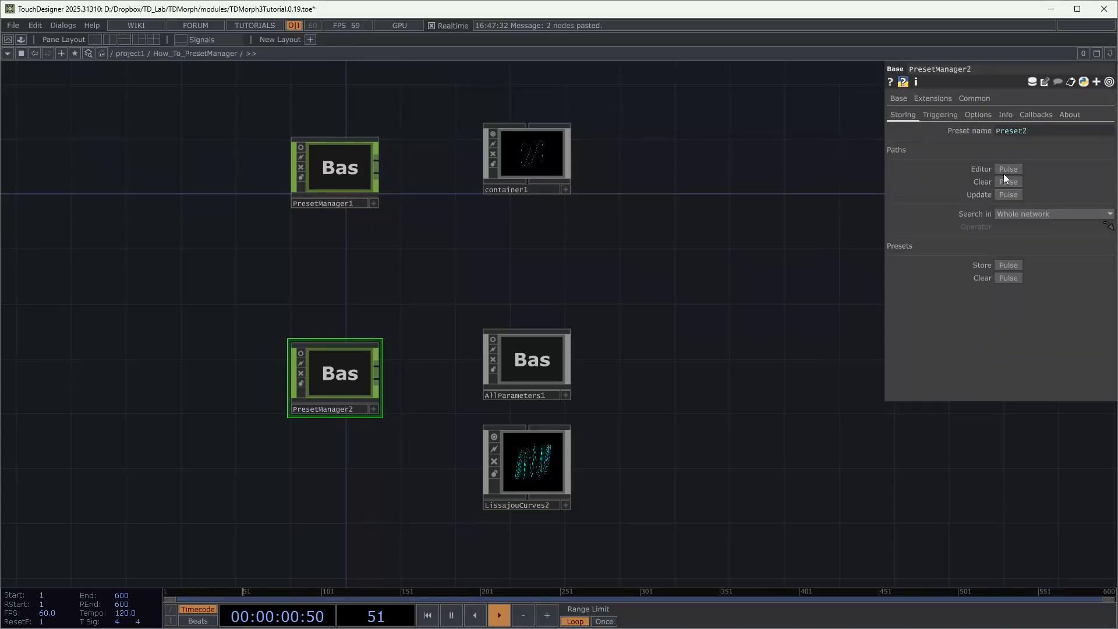
- Recall Preset0 from PresetManager2 instantly, without morphing
{"action": "left_click", "coordinate": [953, 116]}
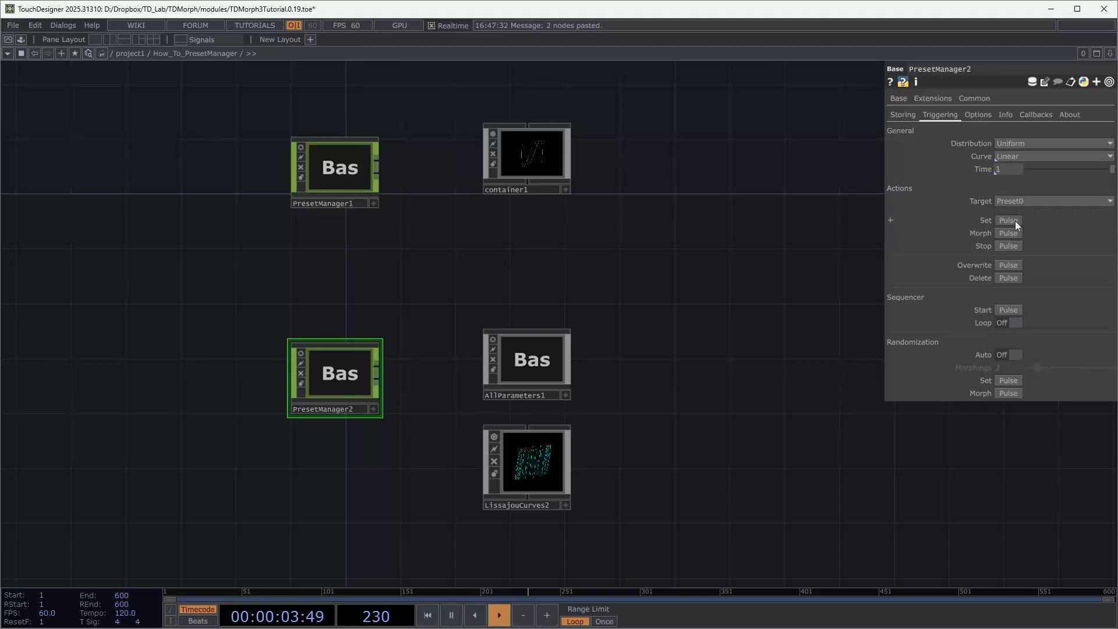
{"action": "left_click", "coordinate": [1015, 221]}
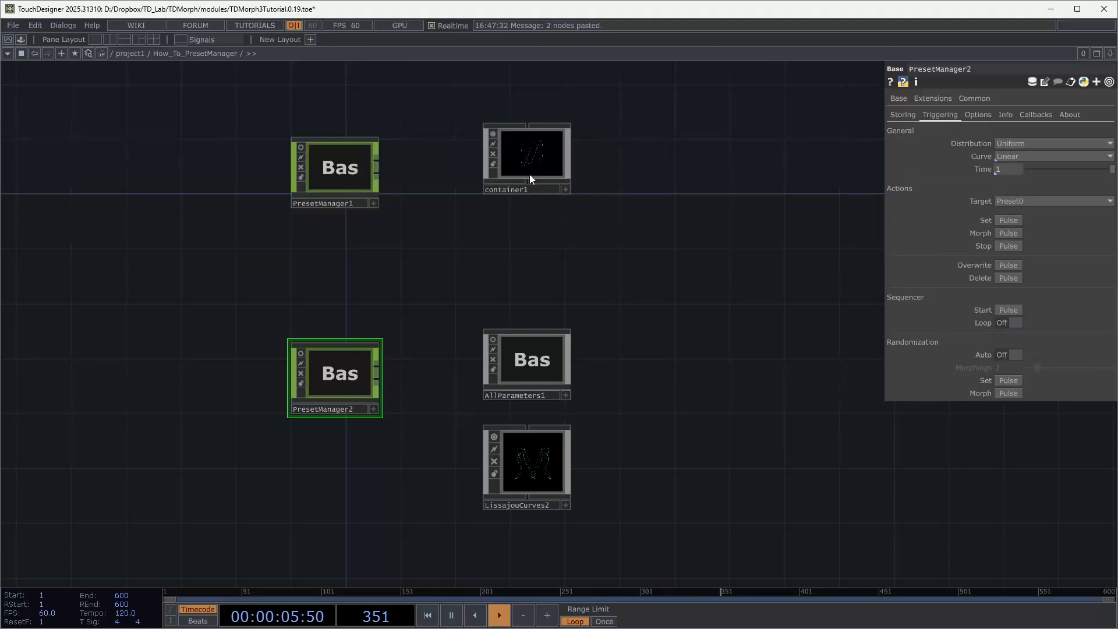
- Examine the storing settings and tracking tag of PresetManager1 and the layout settings of container1
{"action": "left_click_drag", "start_coordinate": [170, 101], "coordinate": [356, 285]}
{"action": "left_click", "coordinate": [912, 115]}
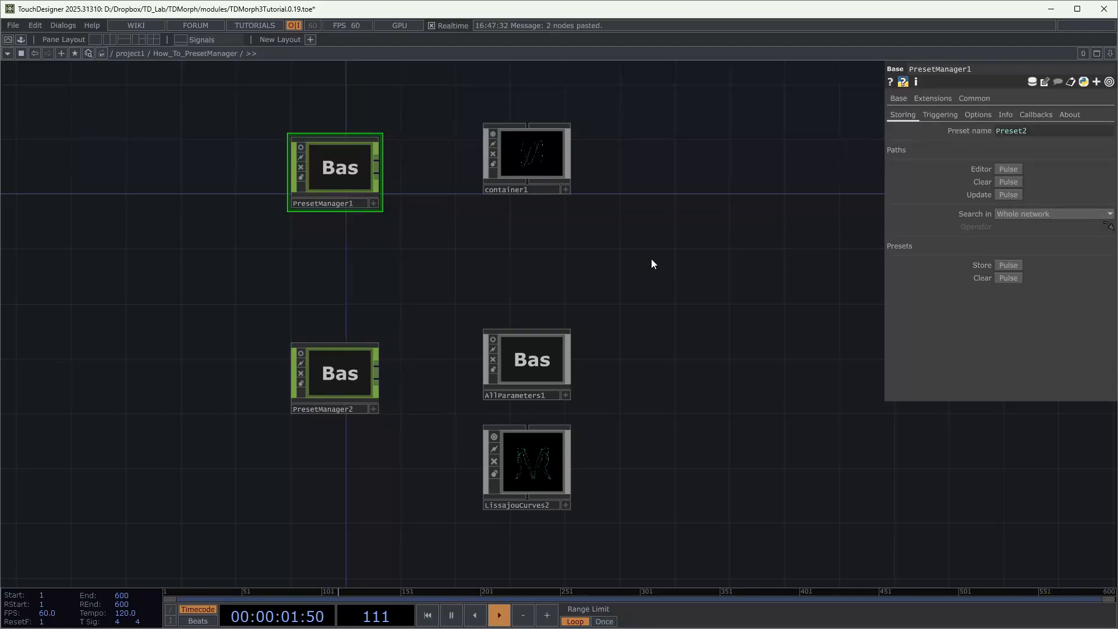
{"action": "left_click", "coordinate": [980, 114]}
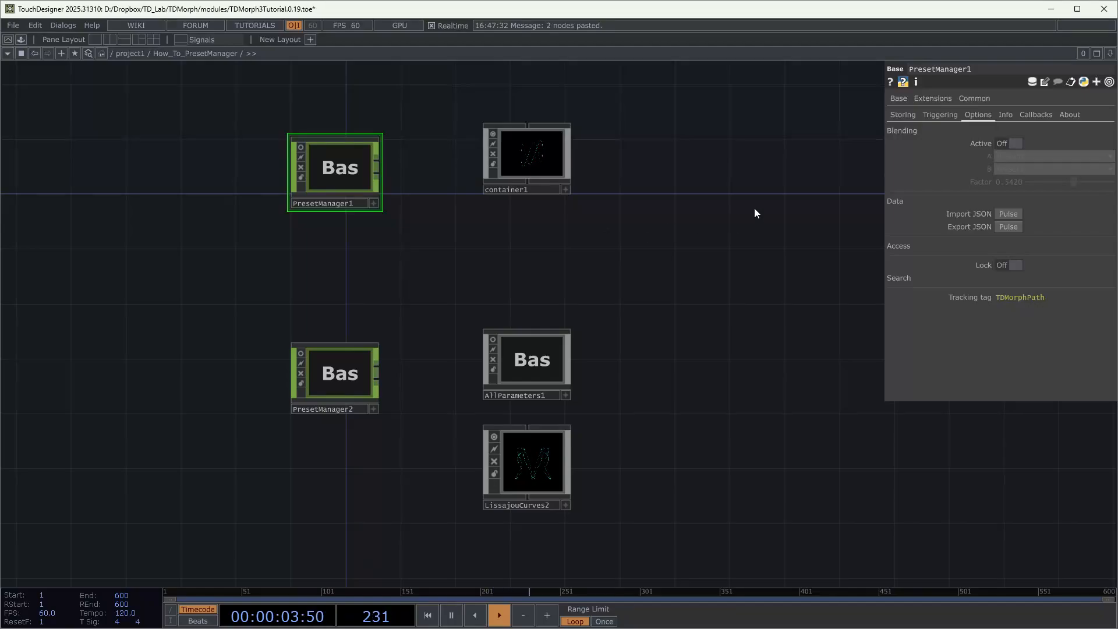
{"action": "left_click", "coordinate": [910, 115]}
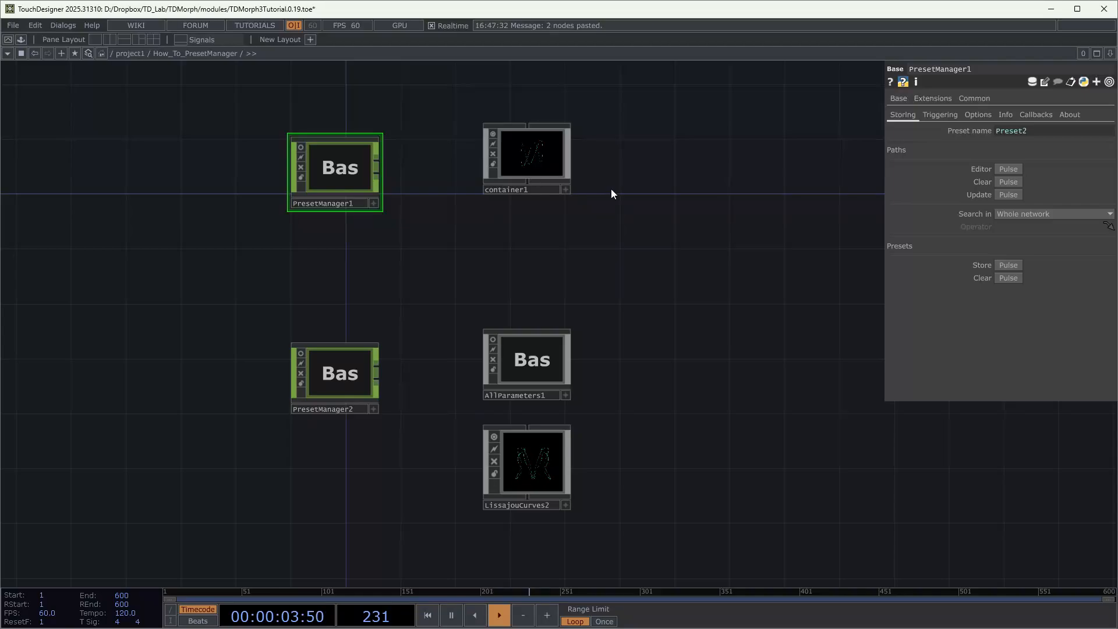
{"action": "left_click", "coordinate": [530, 159]}
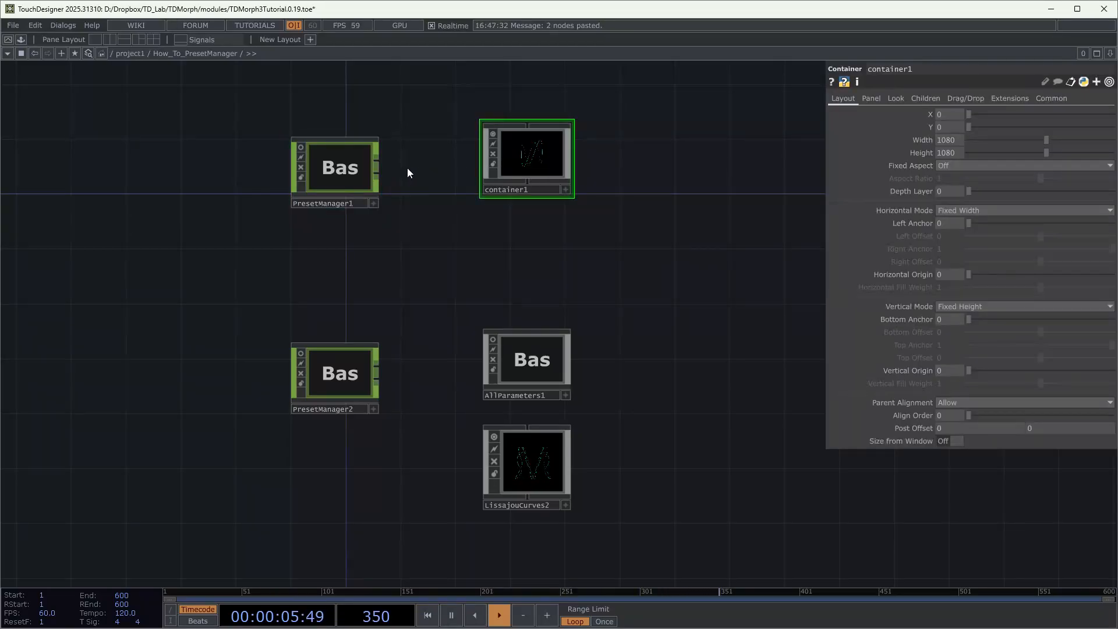
{"action": "left_click", "coordinate": [313, 177]}
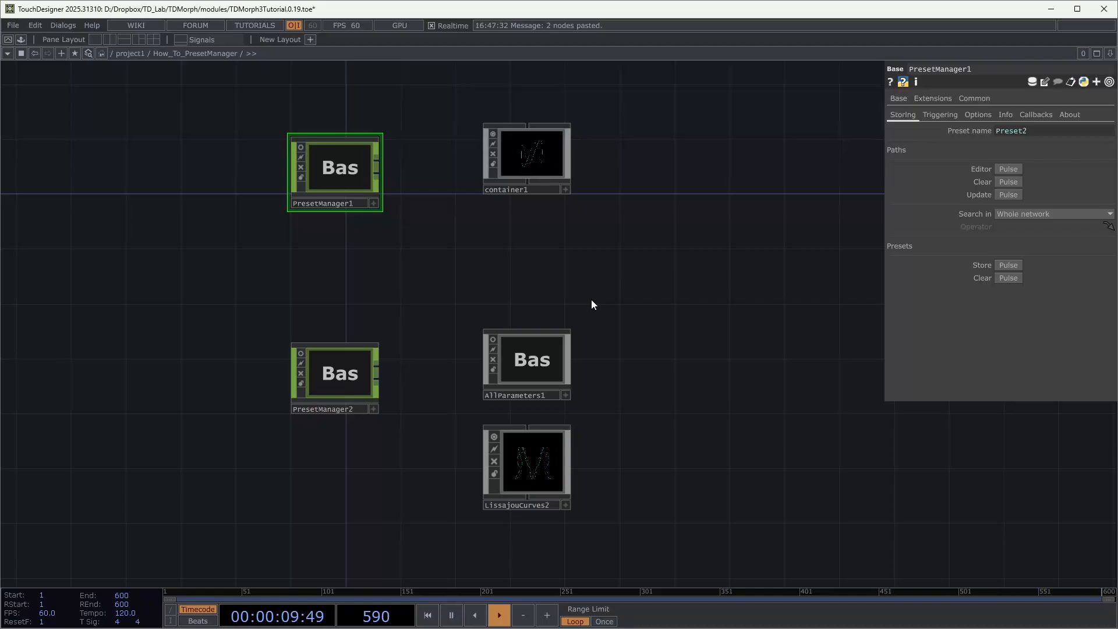
{"action": "left_click_drag", "start_coordinate": [591, 304], "coordinate": [738, 315]}
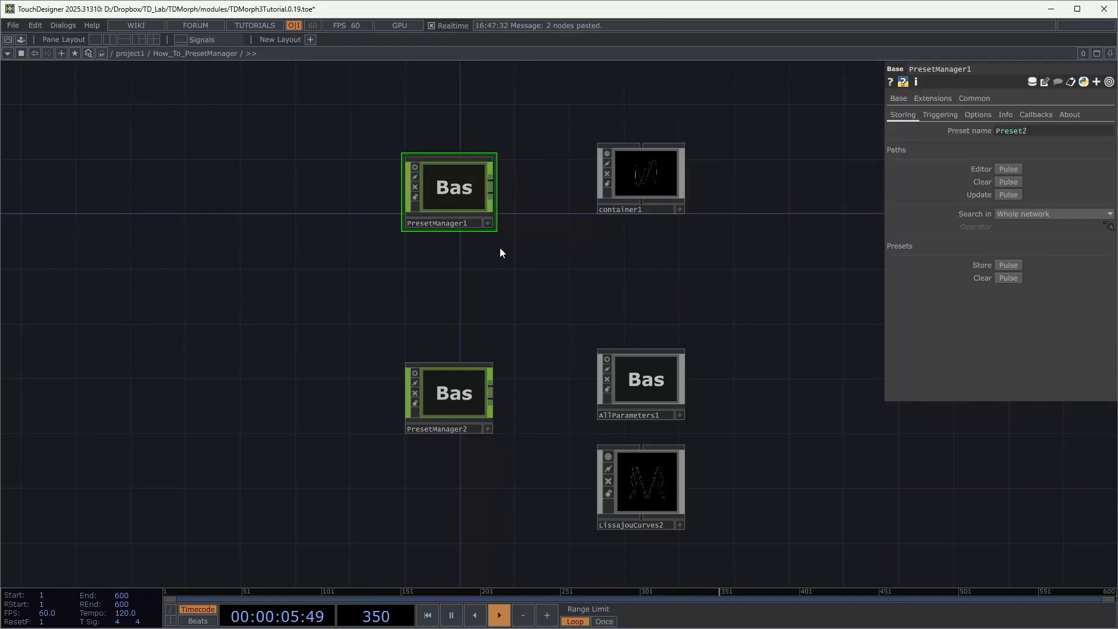
{"action": "scroll", "coordinate": [497, 256], "scroll_direction": "down", "scroll_amount": 3}
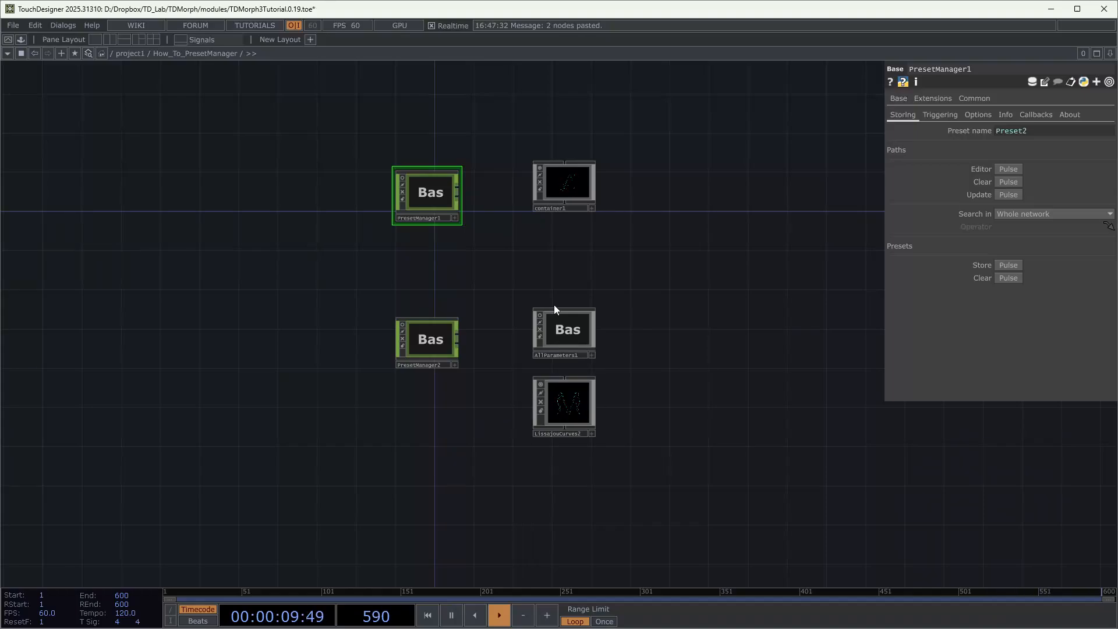
{"action": "scroll", "coordinate": [580, 263], "scroll_direction": "up", "scroll_amount": 2}
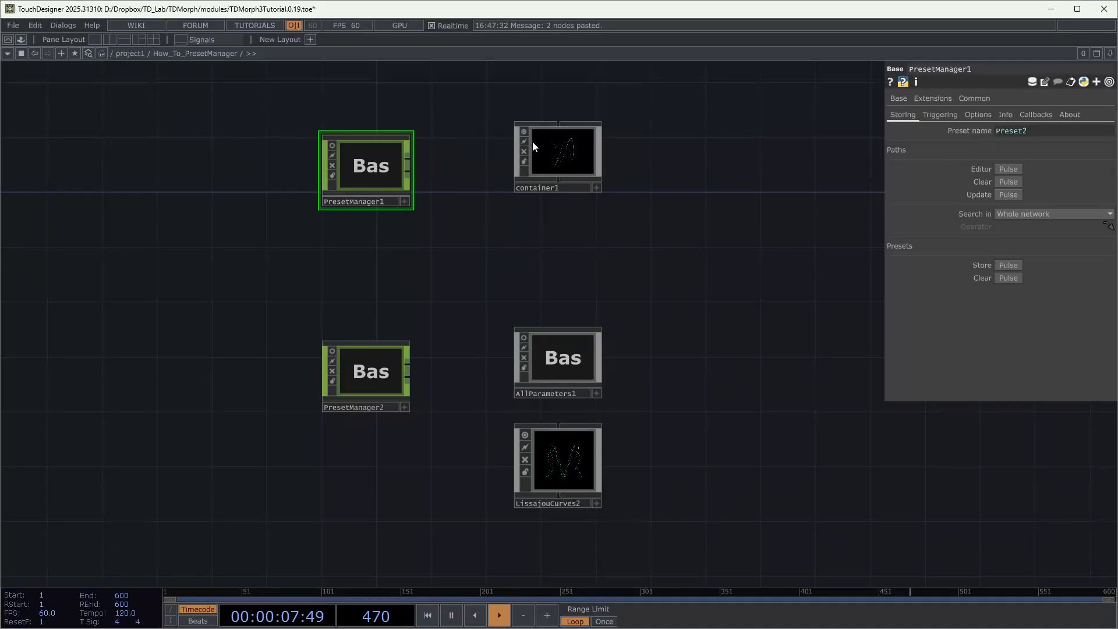
{"action": "left_click_drag", "start_coordinate": [659, 180], "coordinate": [651, 217]}
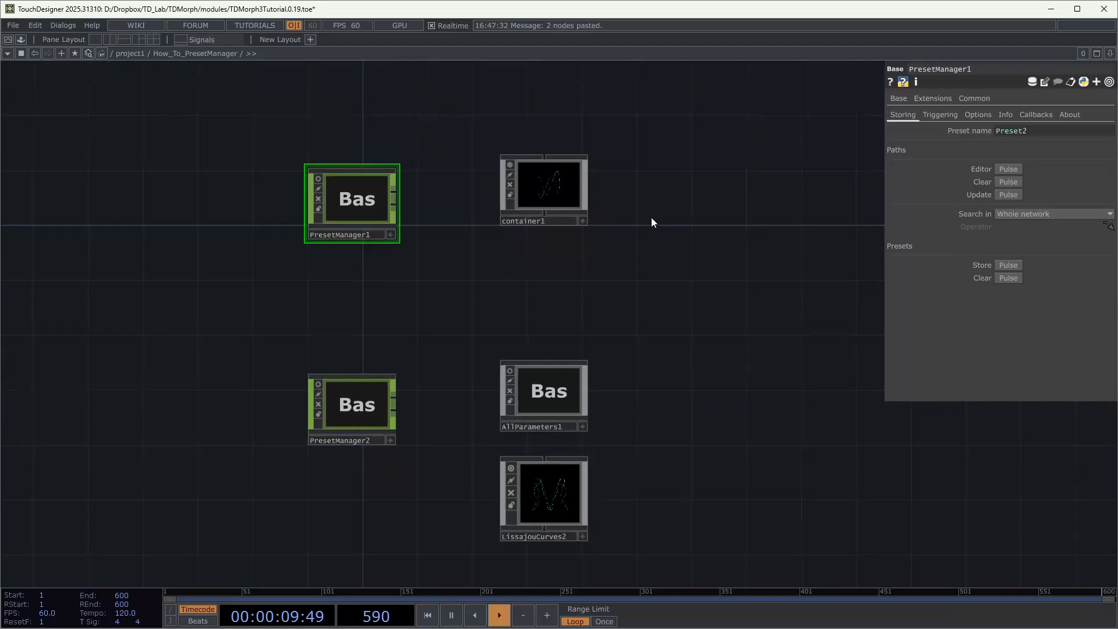
{"action": "left_click", "coordinate": [567, 191]}
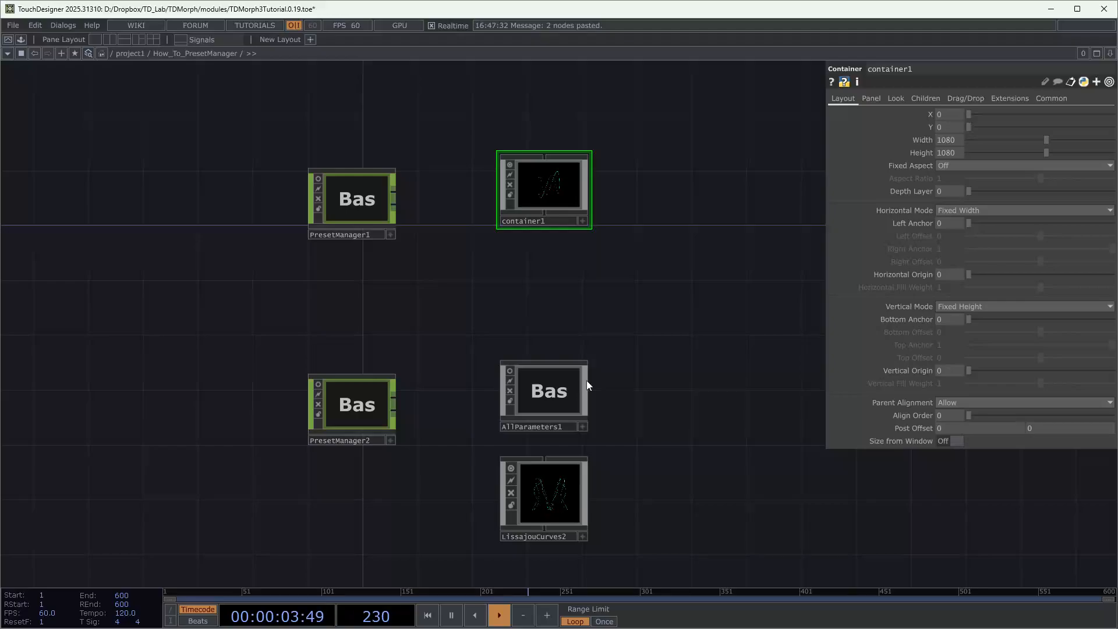
{"action": "left_click", "coordinate": [368, 202]}
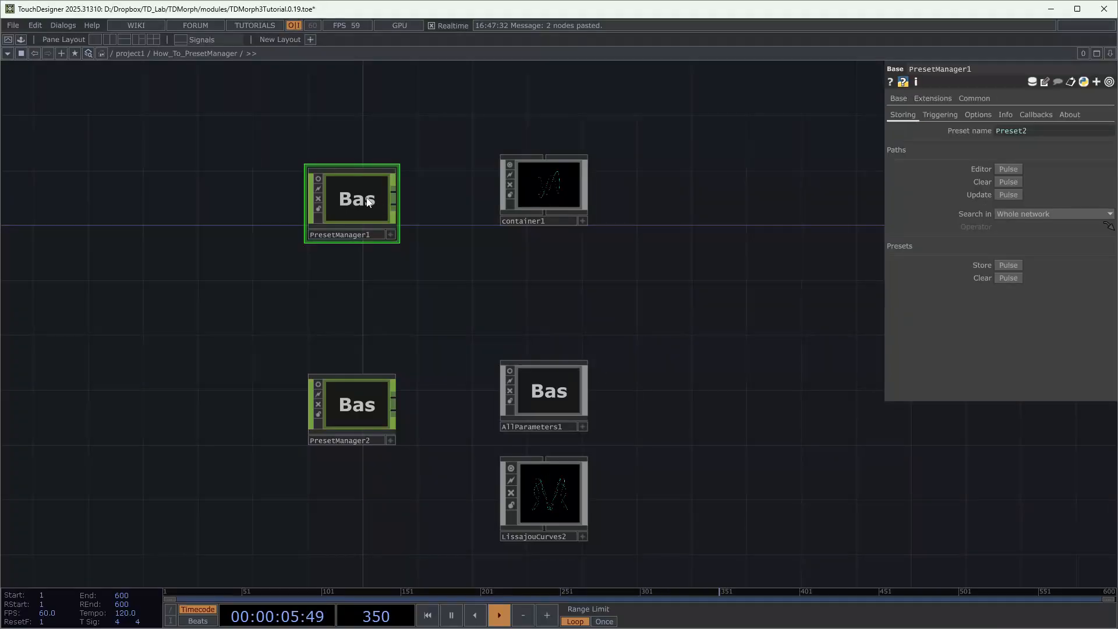